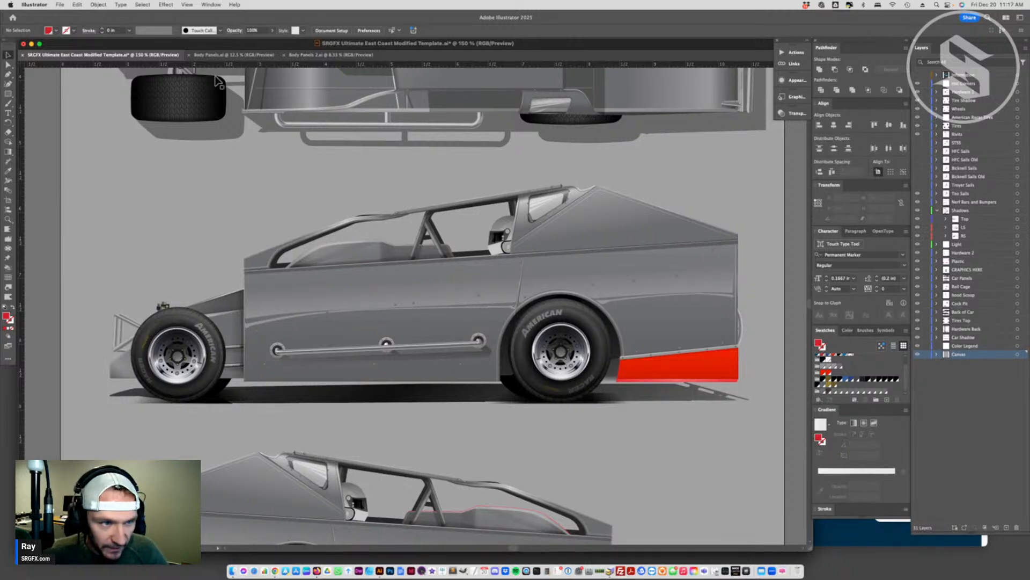
- Switch to Body Panels.ai and fill the main left-side body panel with orange
left_click(247, 55)
scroll(468, 347, "up", 2)
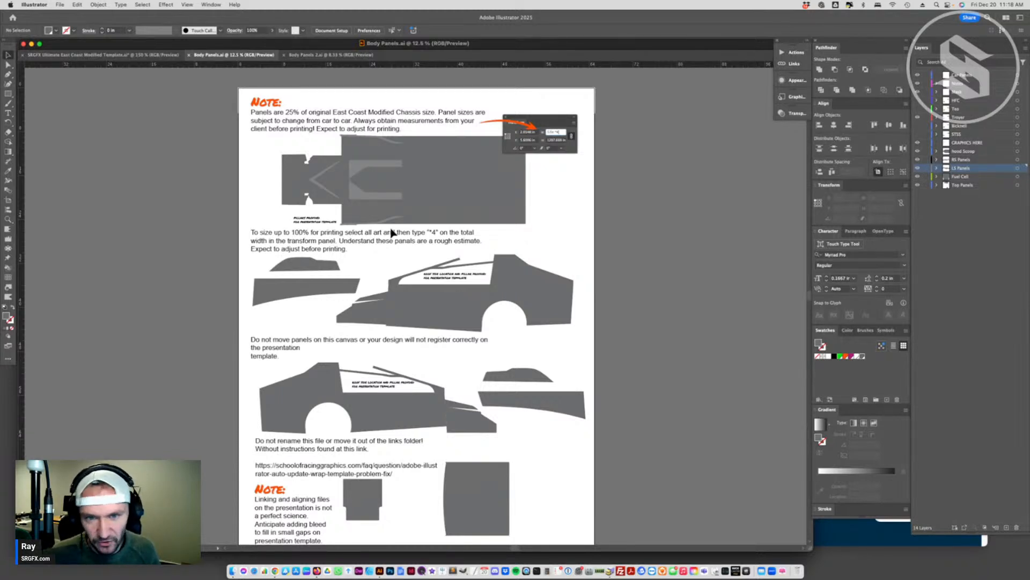
left_click(434, 297)
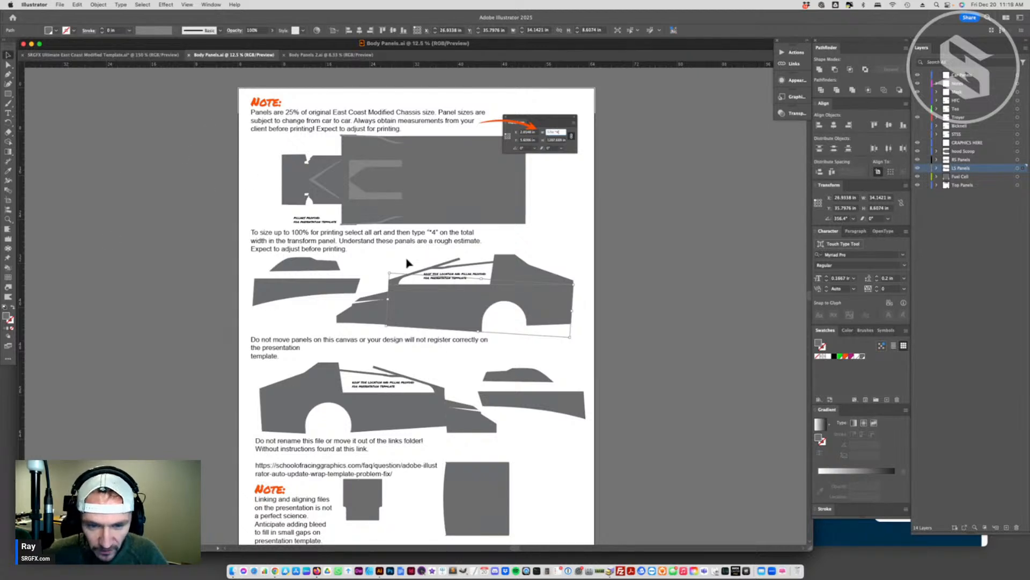
left_click(846, 356)
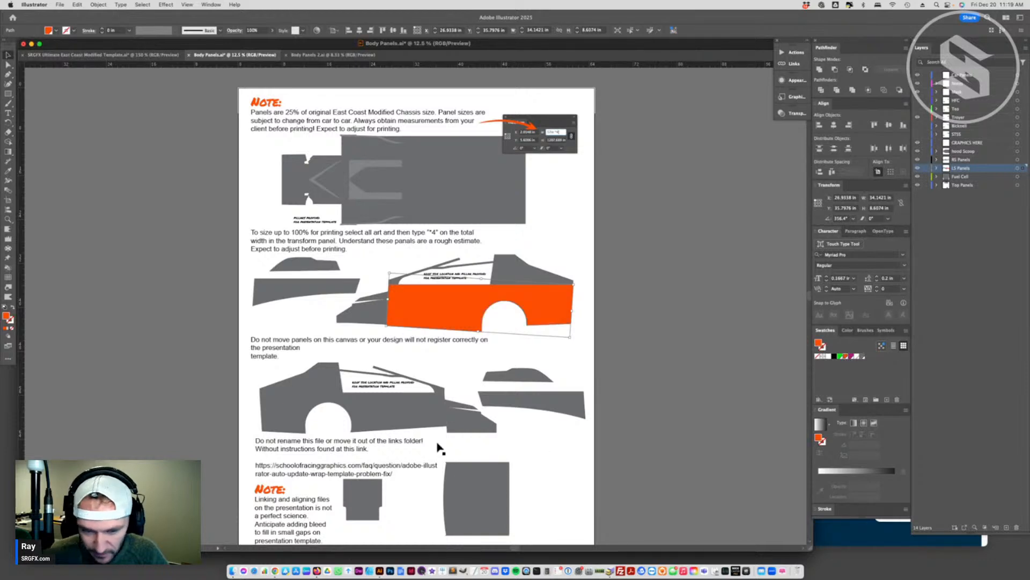
- Save Body Panels.ai, decline updating its own links, and update the modified links in the East Coast Modified template
key("super+s")
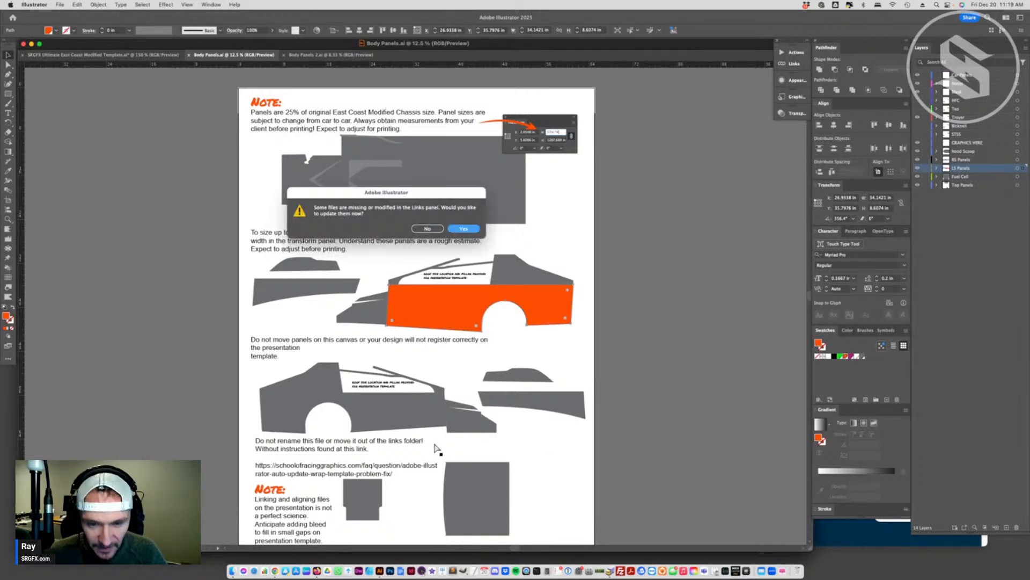
left_click(428, 228)
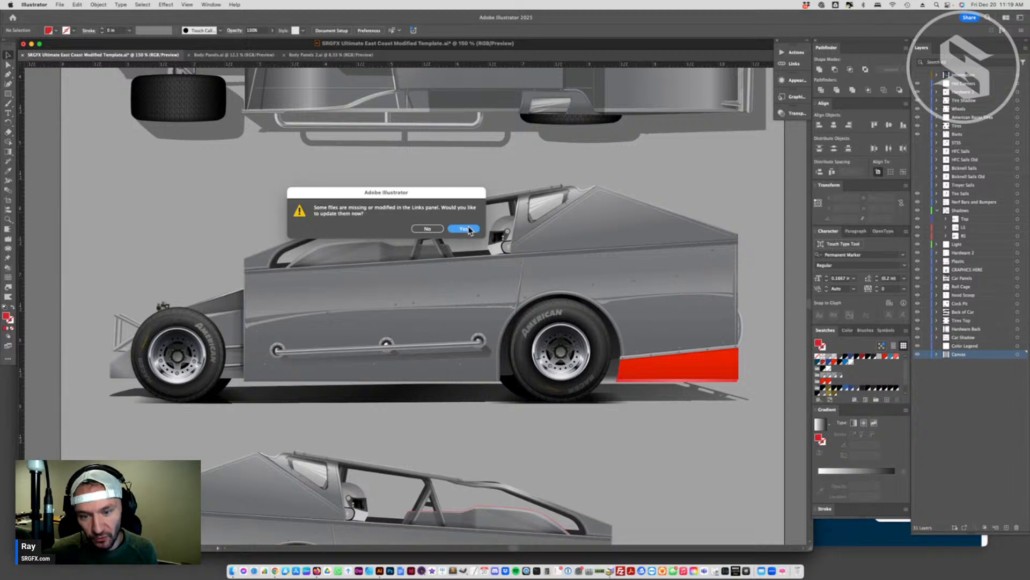
left_click(465, 228)
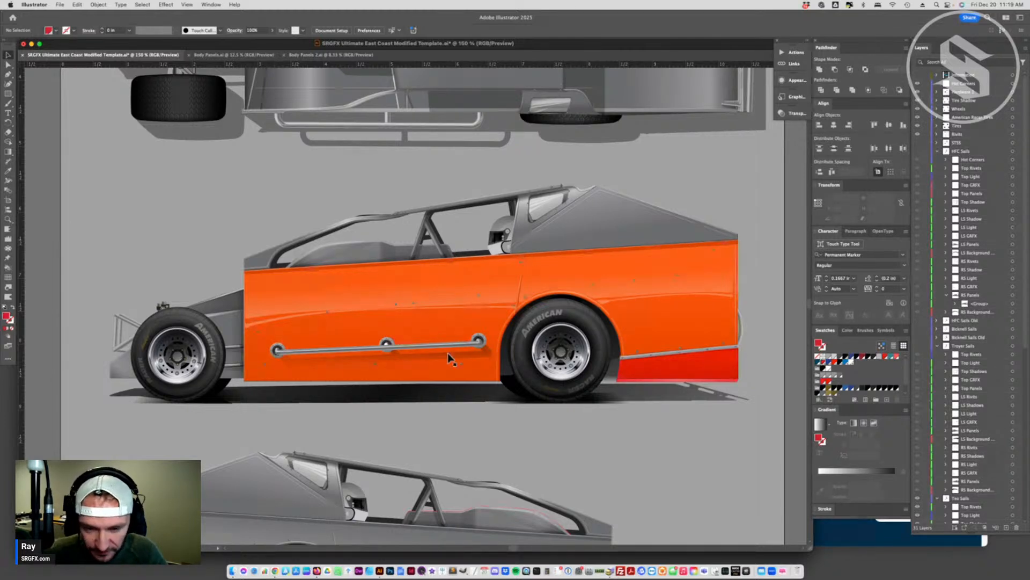
- Return to Body Panels.ai and add the enlarged text "20" on the orange left-side panel
left_click(208, 56)
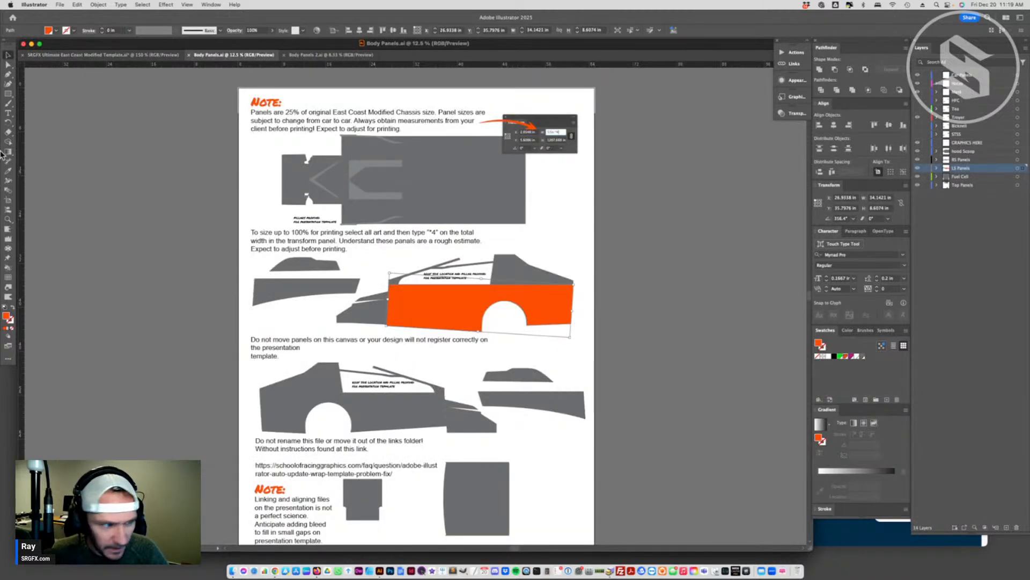
left_click(8, 113)
left_click(543, 240)
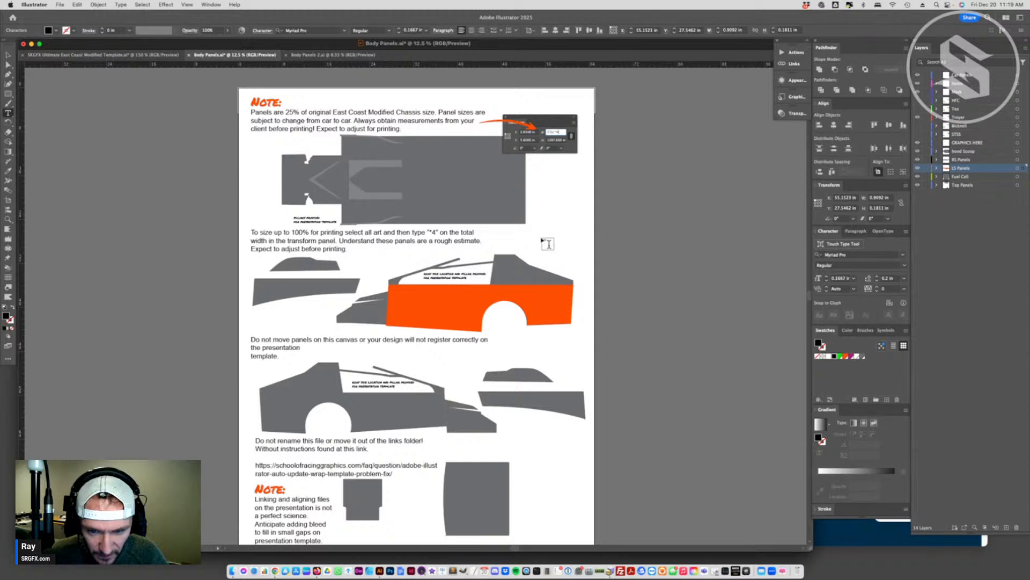
left_click(8, 55)
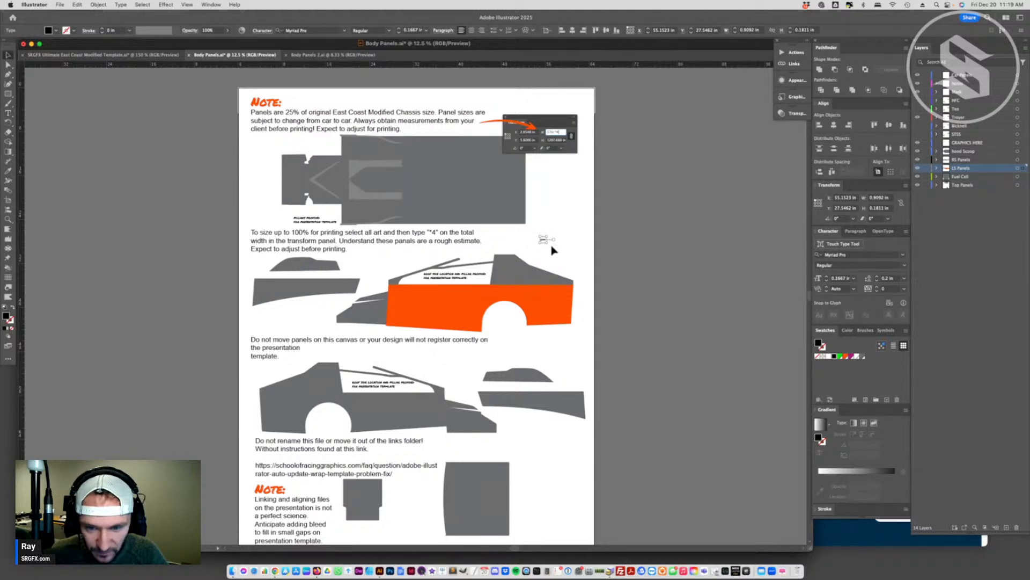
left_click_drag(547, 243, 723, 358)
left_click_drag(585, 252, 441, 310)
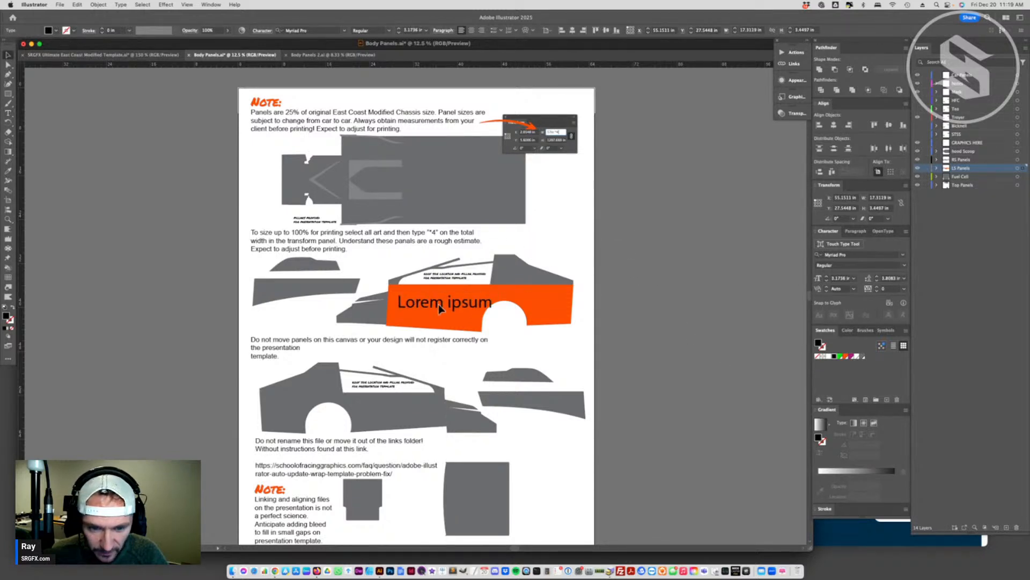
double_click(442, 307)
key("super+a")
type("20")
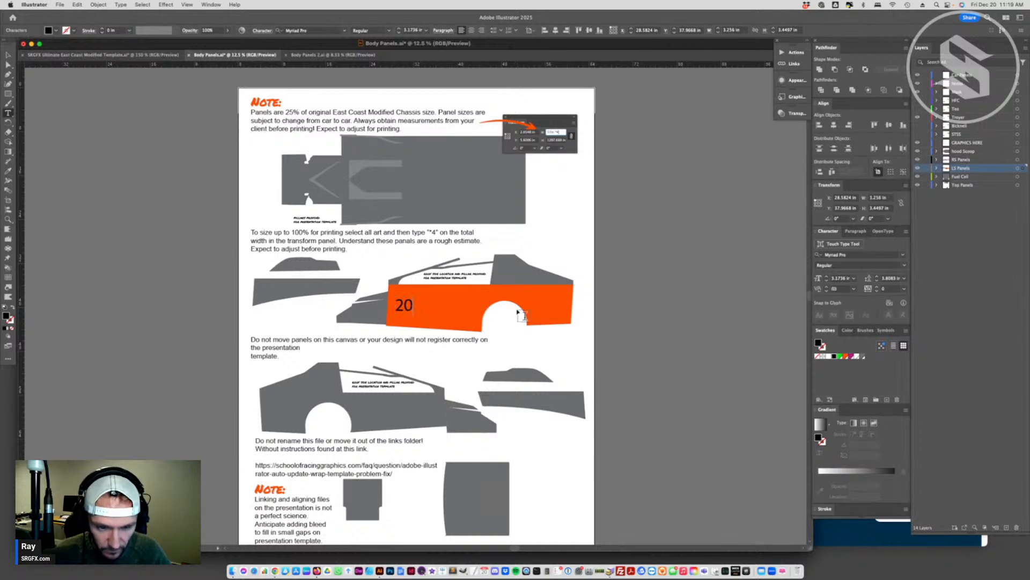
- Try to apply the Teko Bold font to the number 20
key("super+a")
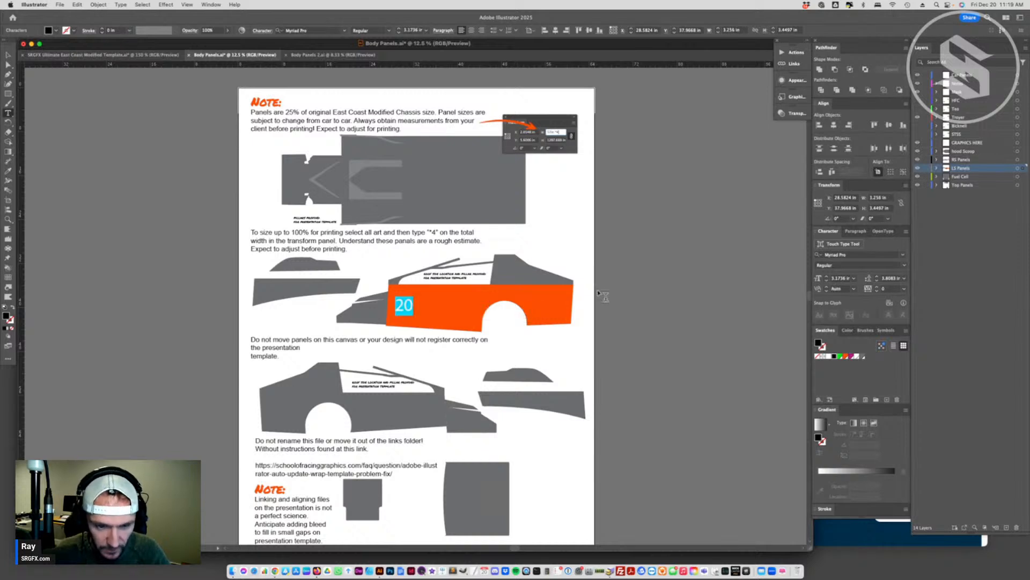
left_click(322, 30)
type("Teko")
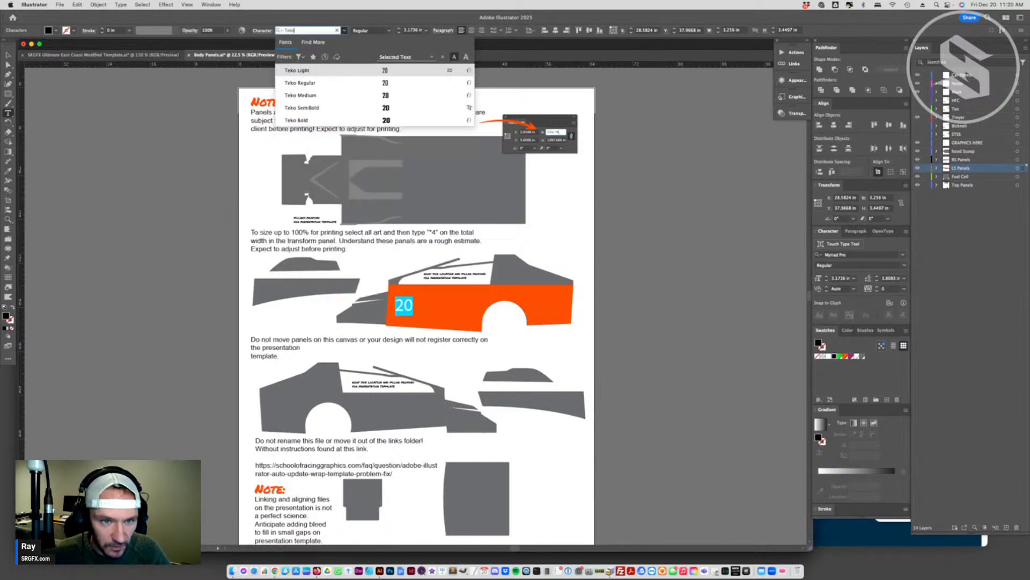
left_click(300, 120)
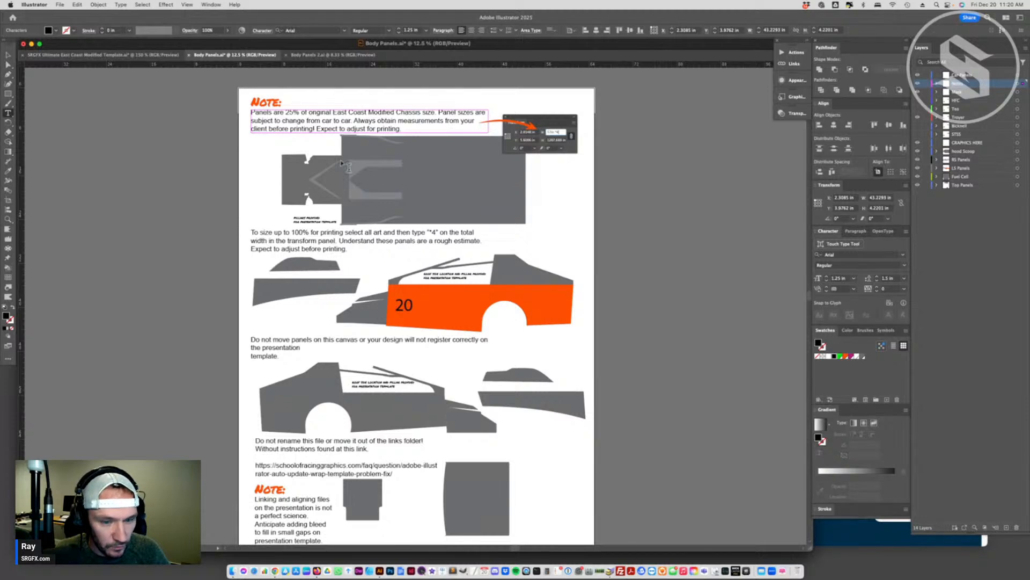
- Change the font of the number 20 on the orange panel to Teko Bold
double_click(402, 306)
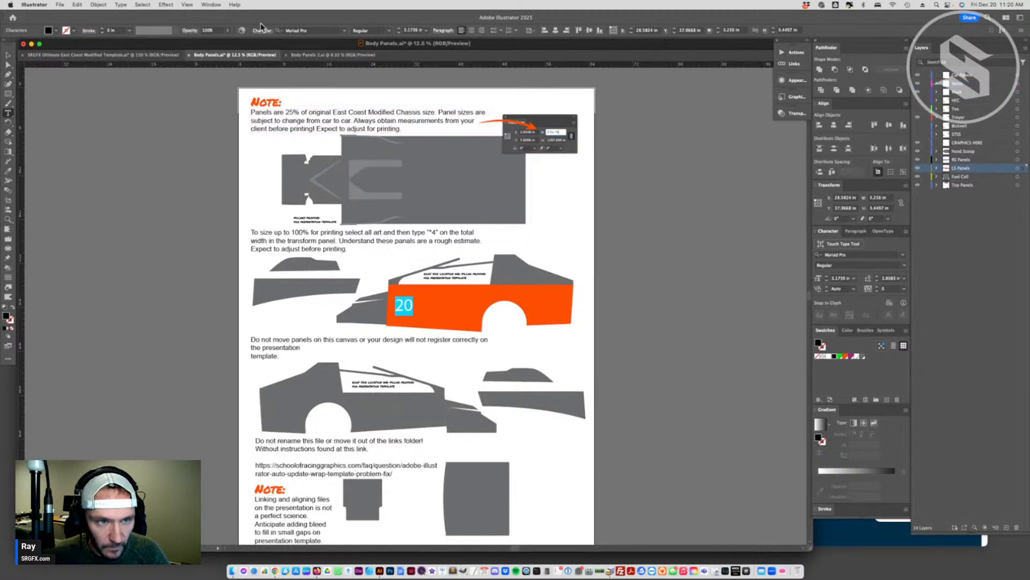
left_click(304, 30)
type("Teko")
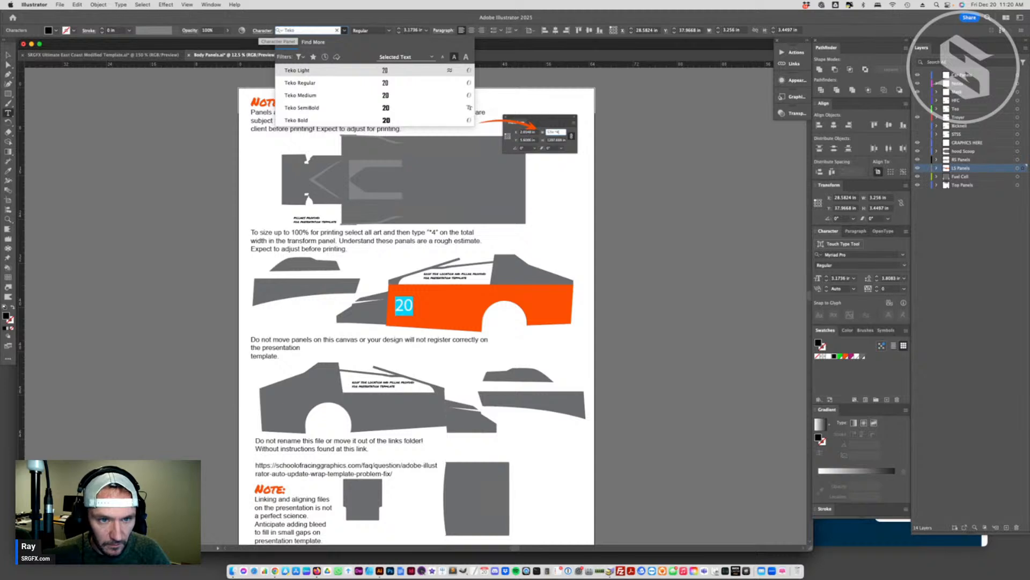
key("Down")
key("Down")
key("Down")
key("Down")
key("Return")
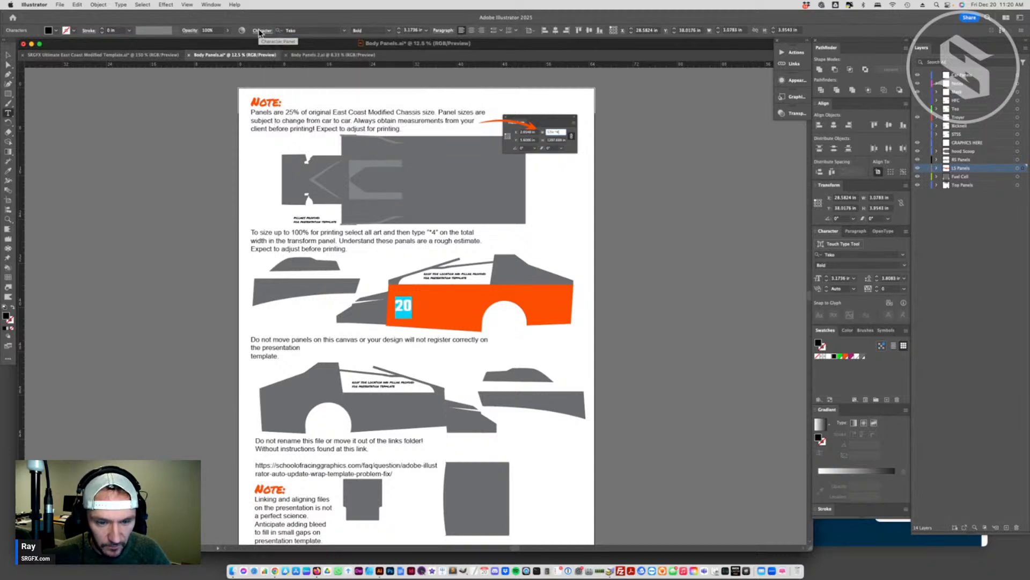
- Enlarge the number 20 to about 9.2 in wide and position it on the orange panel ahead of the wheel arch
left_click(8, 55)
left_click_drag(413, 318, 449, 351)
left_click_drag(445, 313, 446, 307)
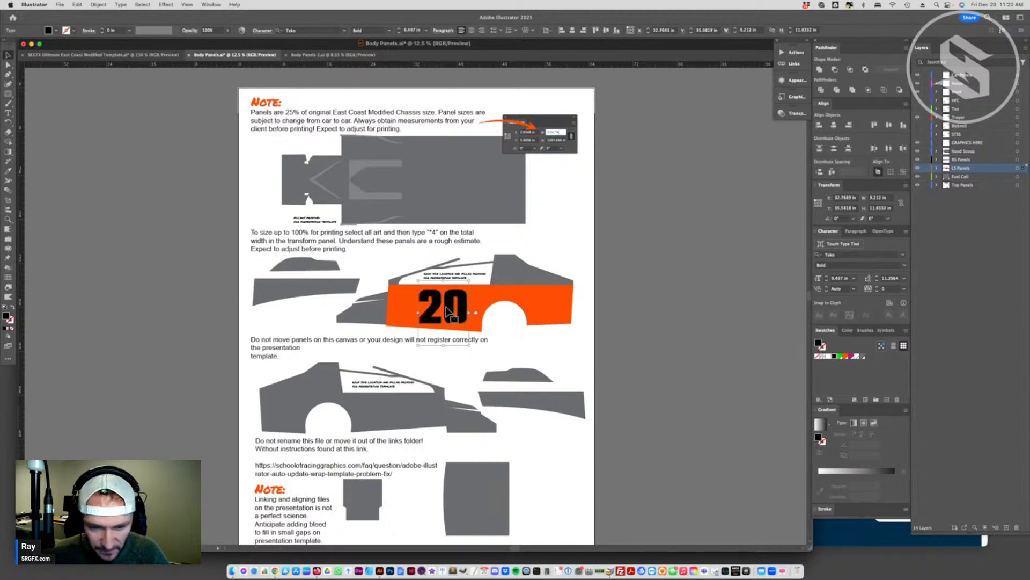
- Shear the number 20 along the horizontal axis so that it slants to the right
right_click(446, 311)
left_click(433, 313)
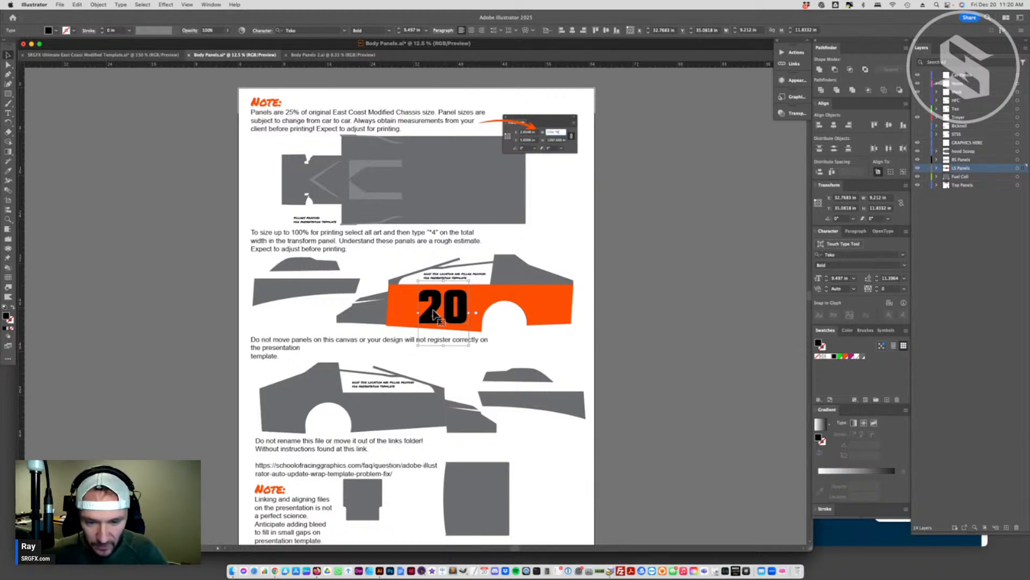
right_click(450, 324)
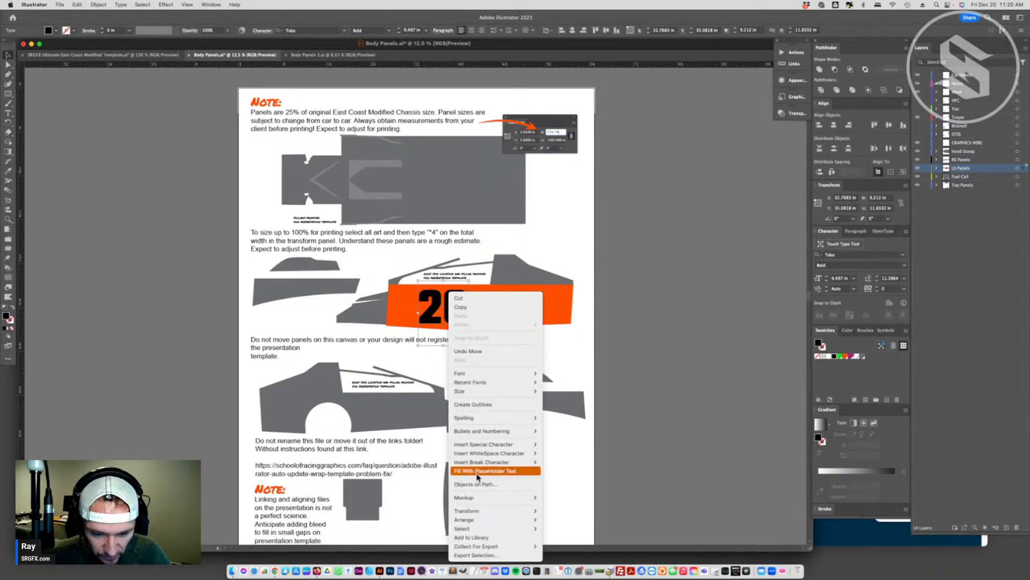
mouse_move(483, 510)
left_click(574, 533)
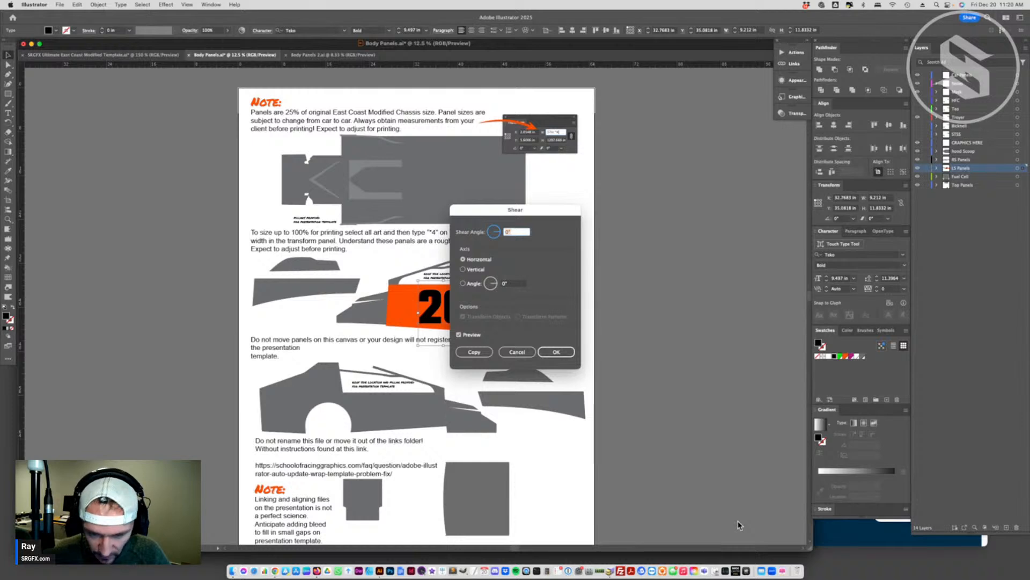
key("Return")
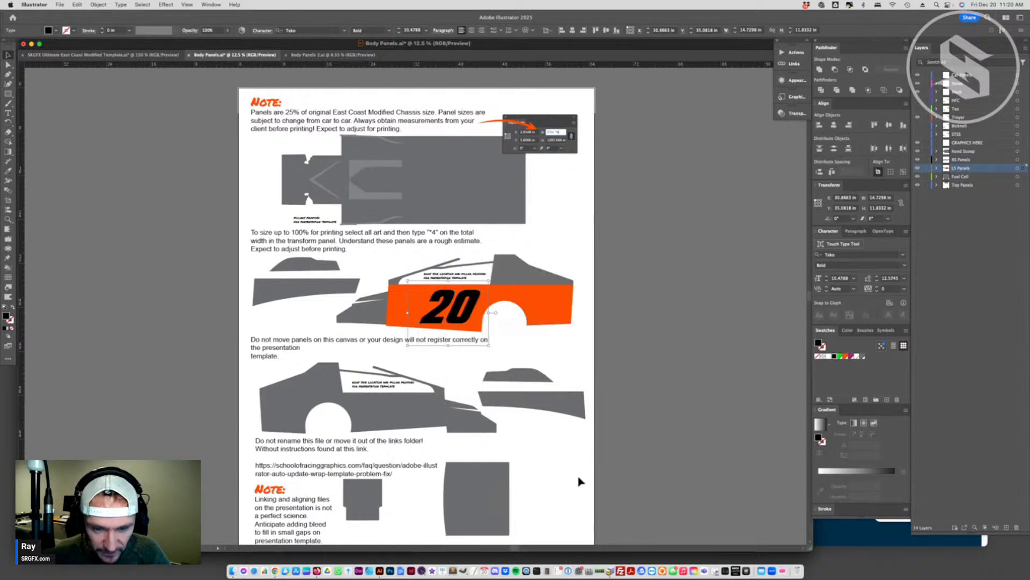
left_click(629, 415)
- Fill the slanted number 20 with white and deselect it
left_click(450, 319)
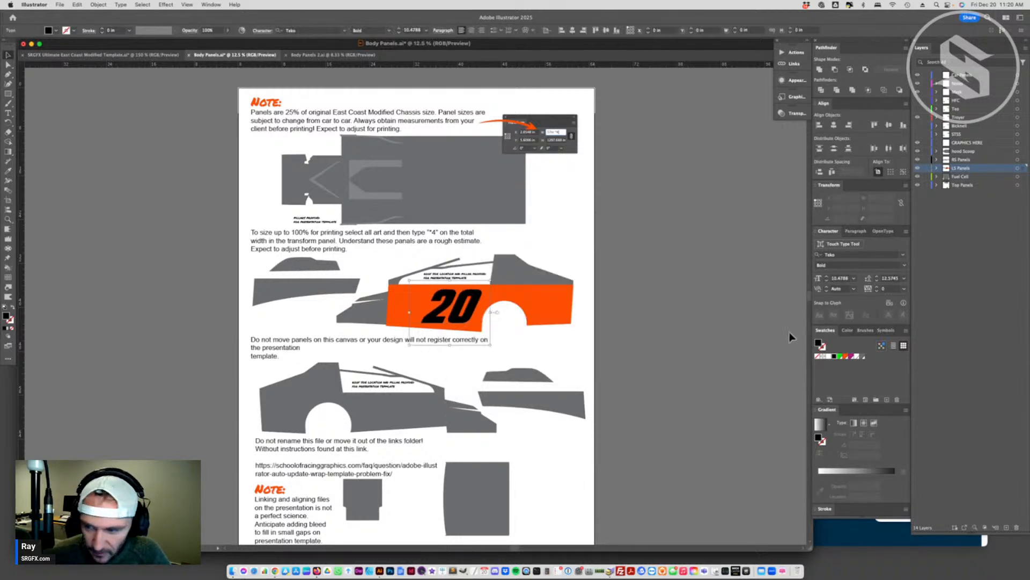
left_click(827, 356)
left_click(697, 387)
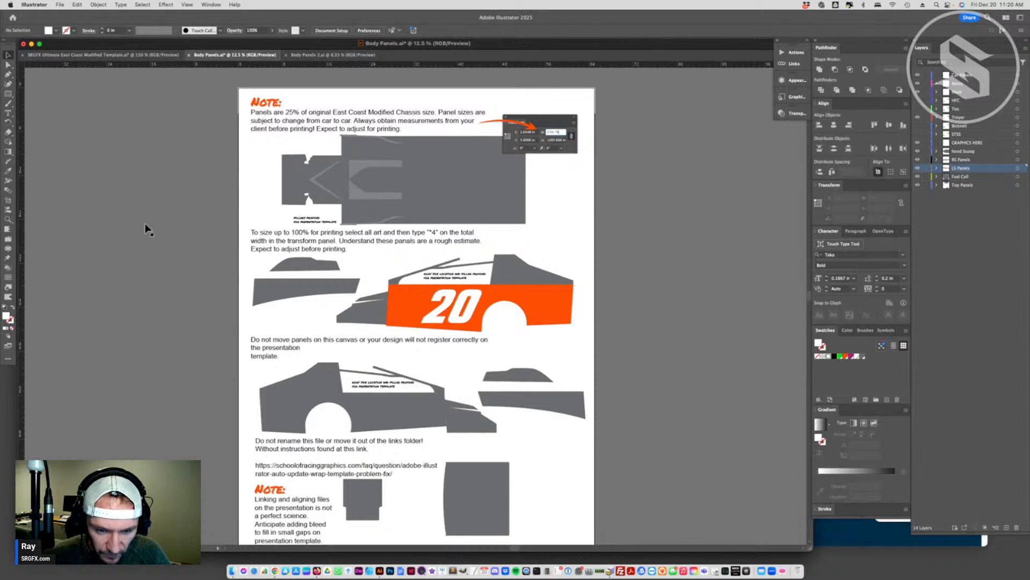
- Save Body Panels.ai and update the modified links in the East Coast Modified template to bring in the number
left_click(8, 219)
left_click(430, 319)
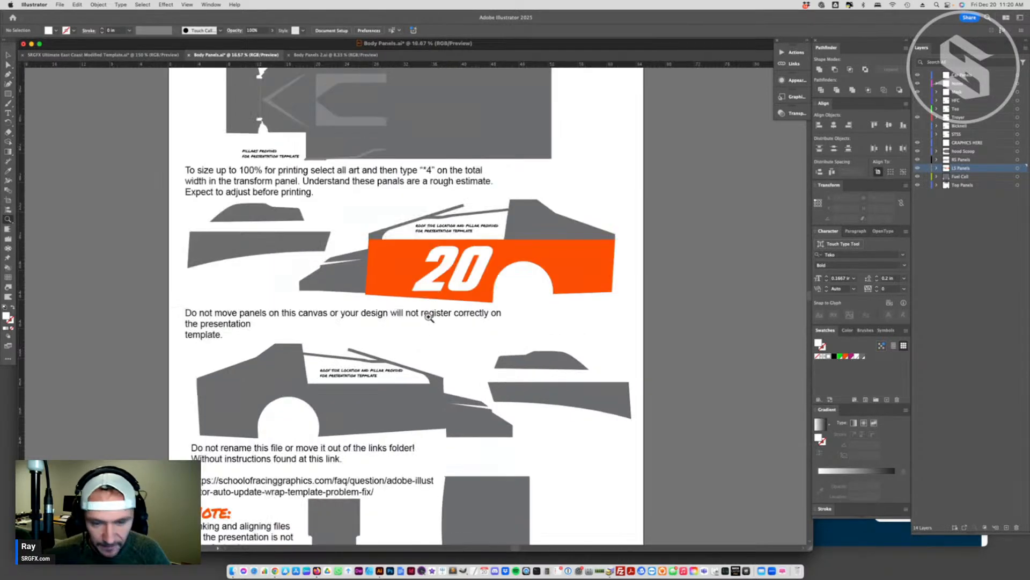
left_click(448, 300)
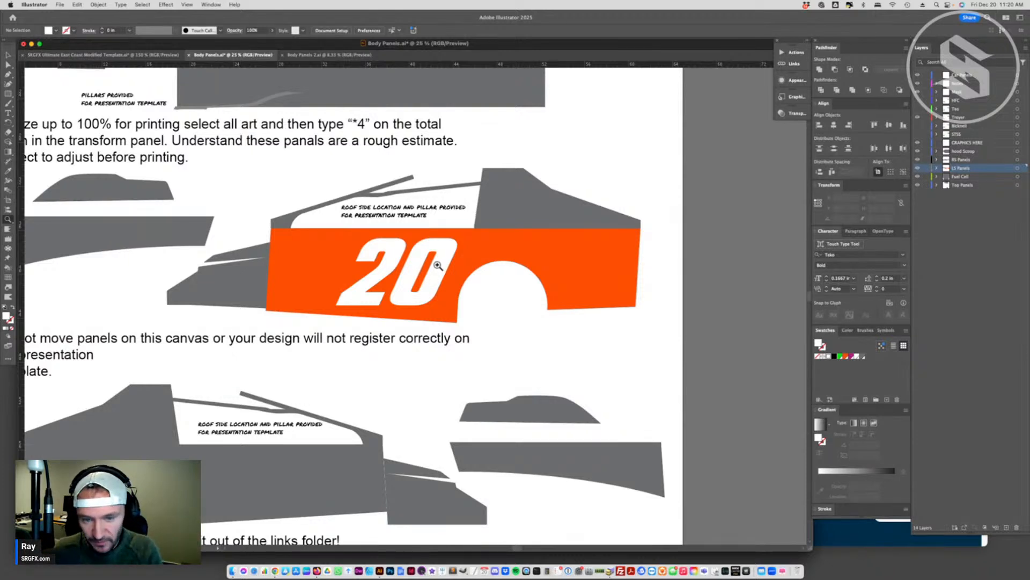
left_click(420, 269)
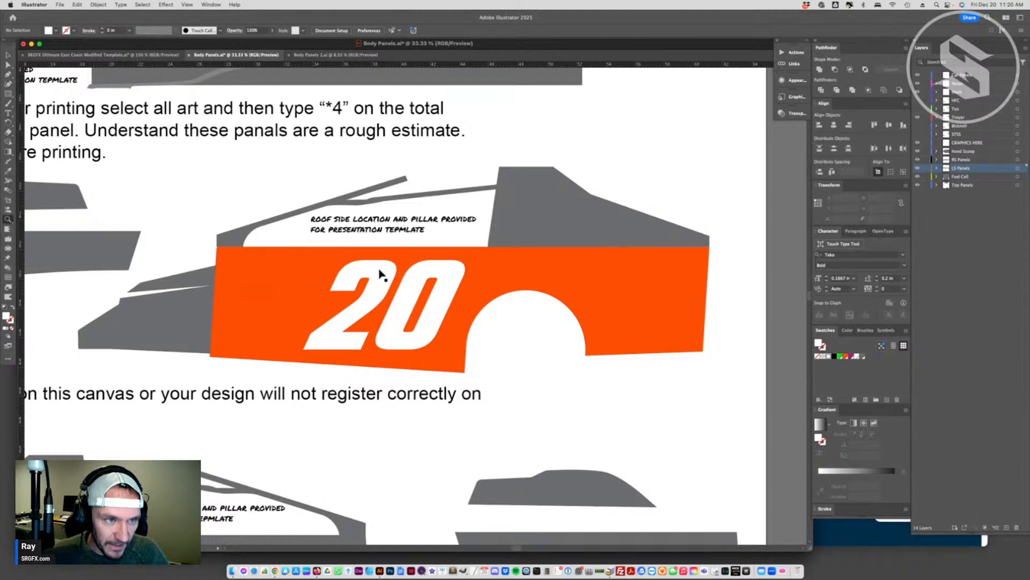
key("super+s")
left_click(152, 55)
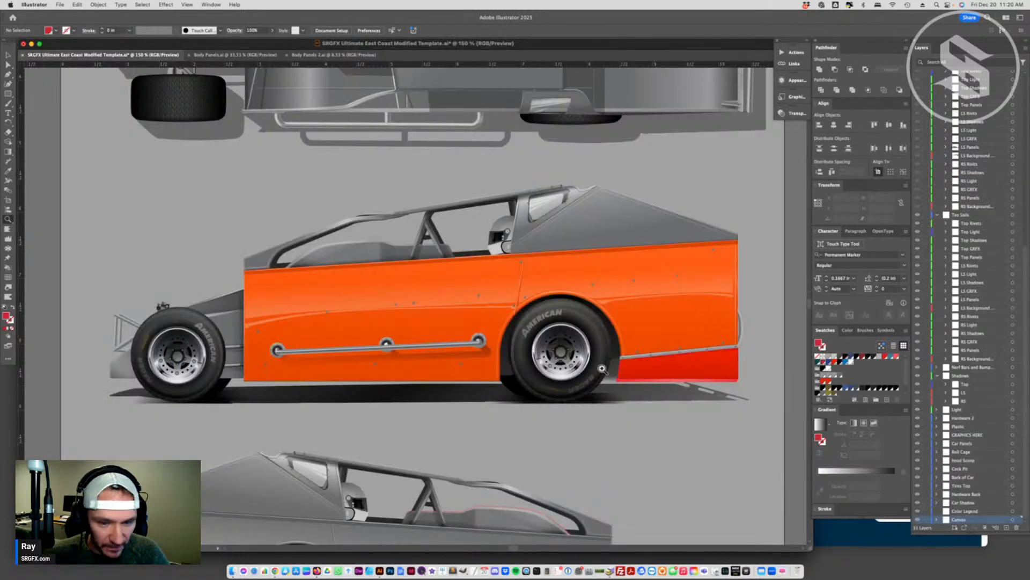
key("Tab")
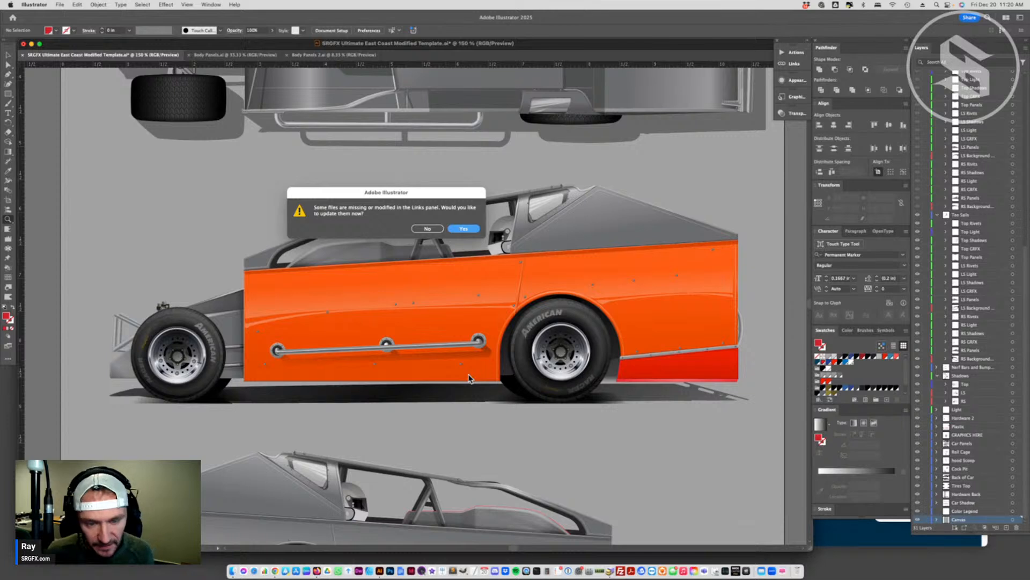
left_click(467, 228)
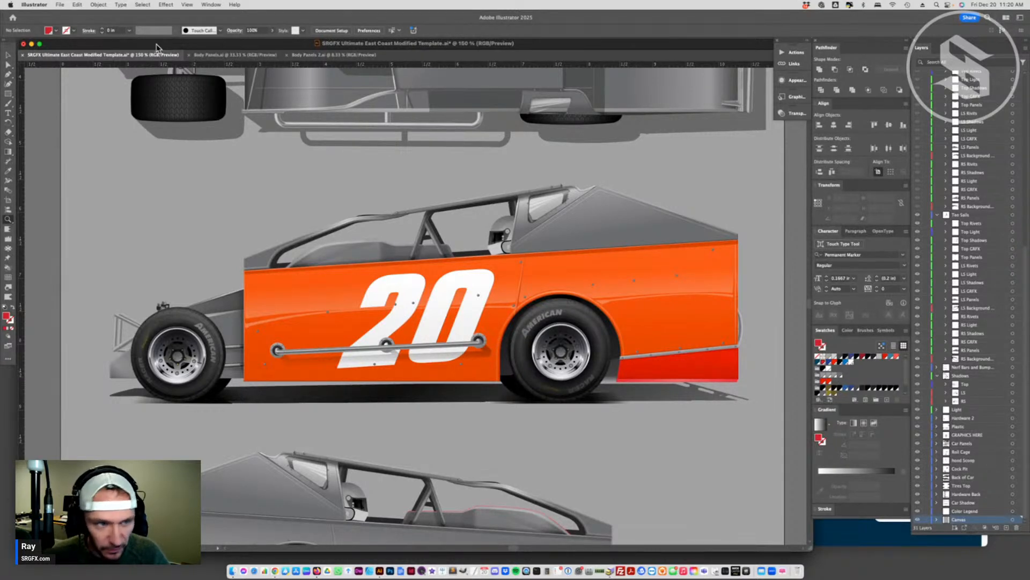
- Return to the full panel layout in Body Panels.ai and select the white number 20
left_click(242, 55)
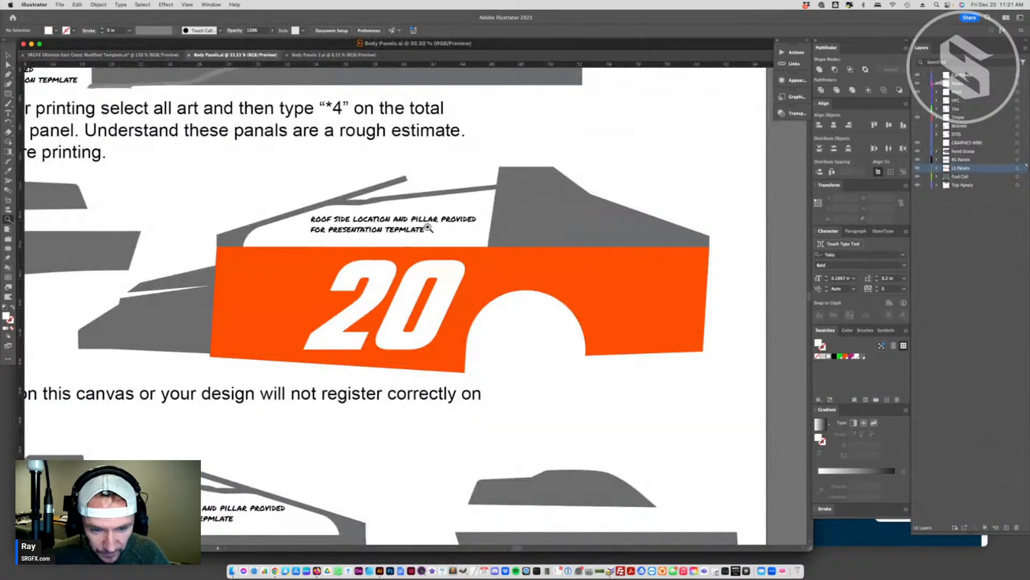
key("super+minus")
key("super+minus")
key("super+minus")
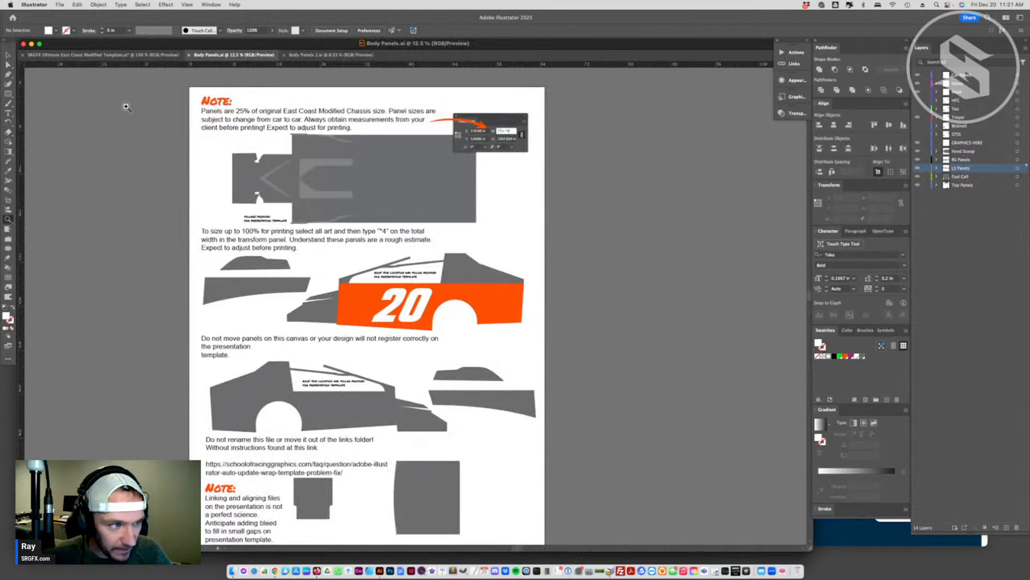
left_click(4, 56)
left_click(400, 314)
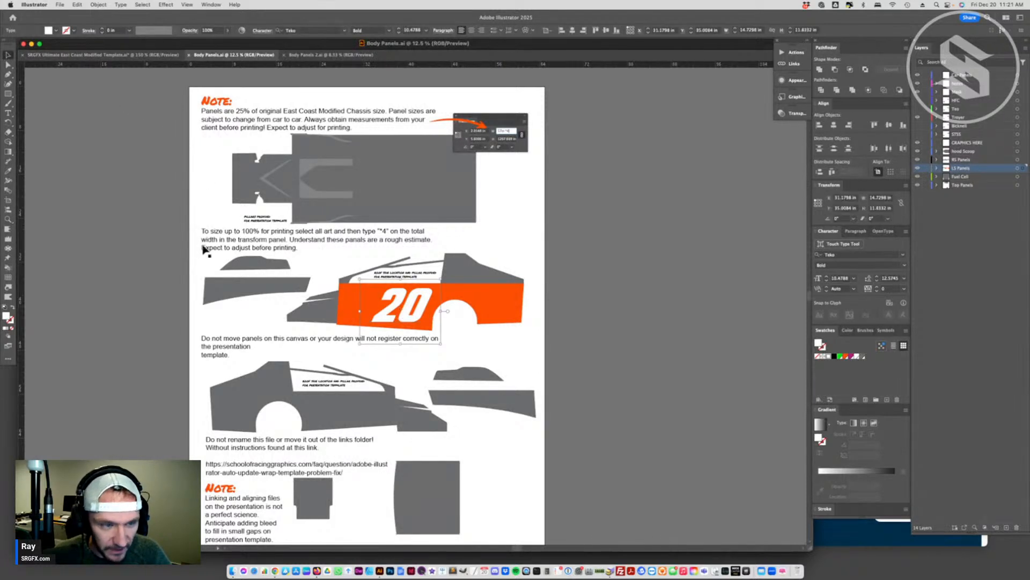
- Switch to Finder, expand the Adobe Illustrator Auto Update Template folder, and preview Body Panels.ai and Body Panels~.ai in its Links folder
key("super+Tab")
left_click(518, 293)
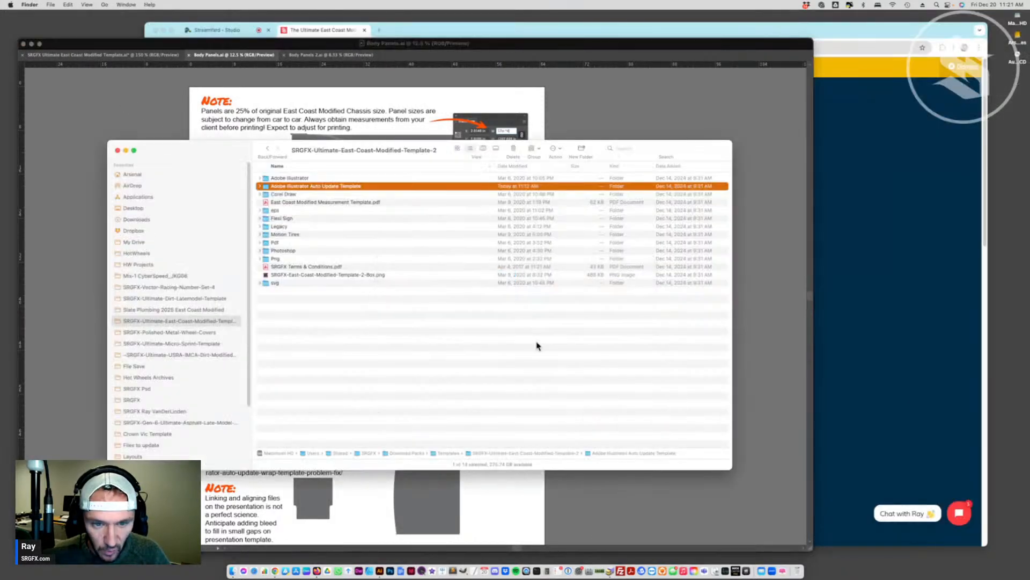
left_click(363, 285)
left_click(320, 187)
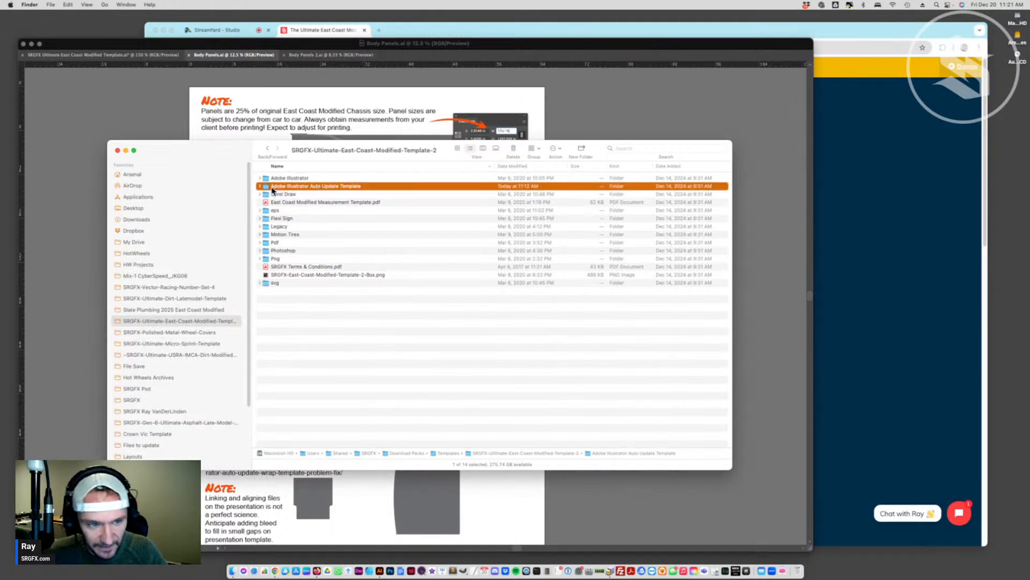
left_click(259, 185)
left_click(315, 203)
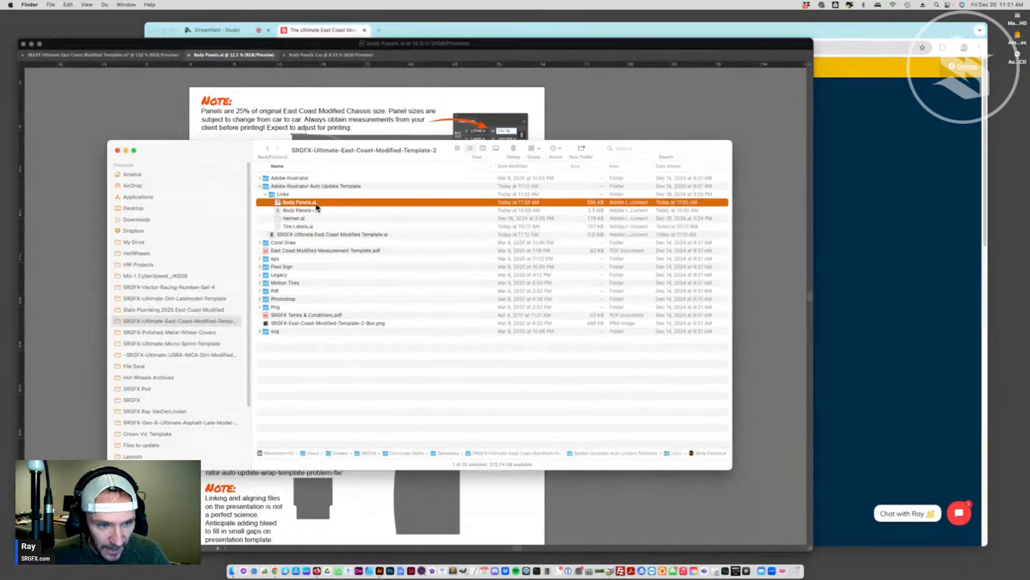
key("space")
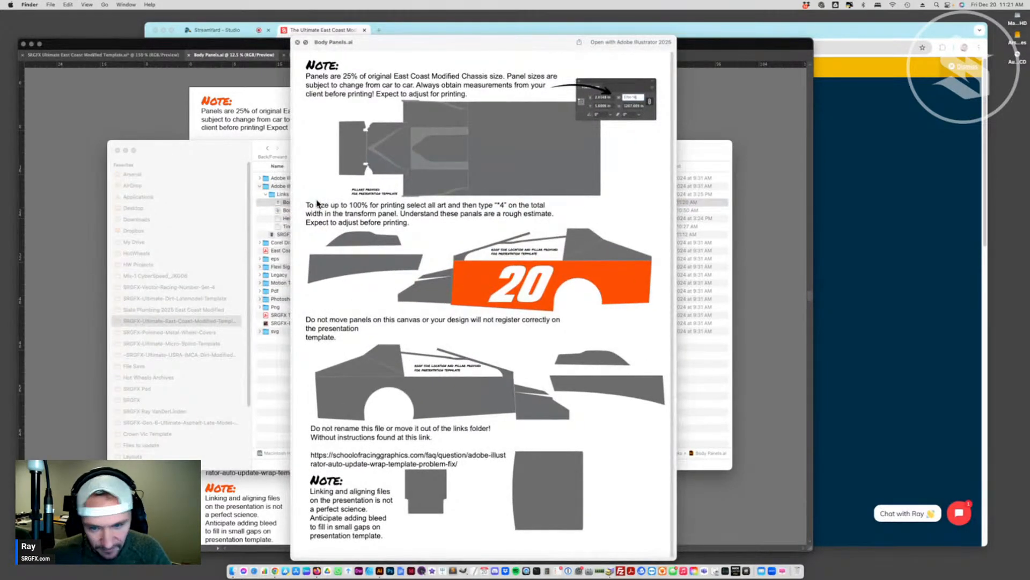
key("space")
left_click(309, 211)
key("space")
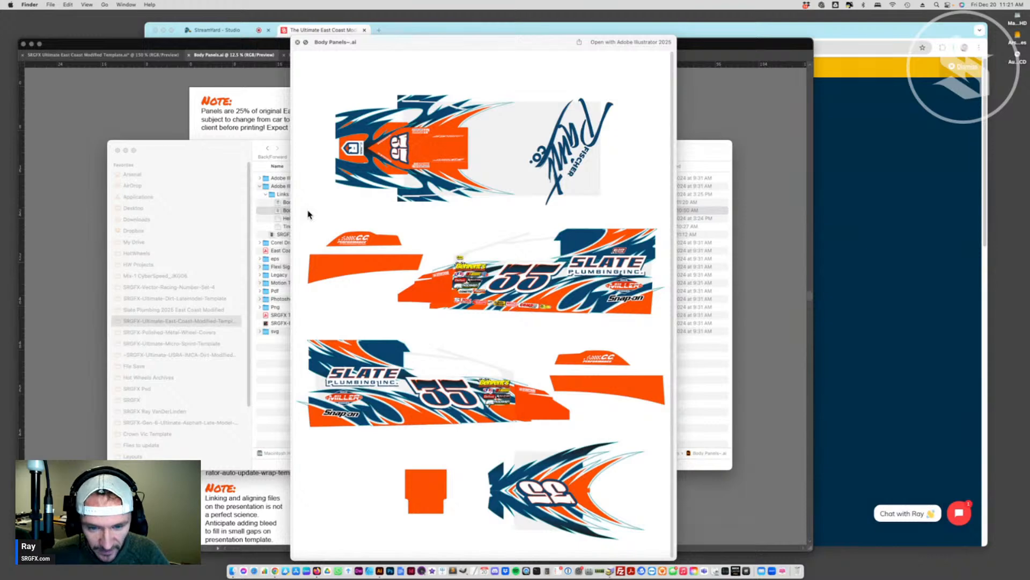
key("space")
- Rename Body Panels.ai in the Links folder as ~Body Panels.ai
key("Up")
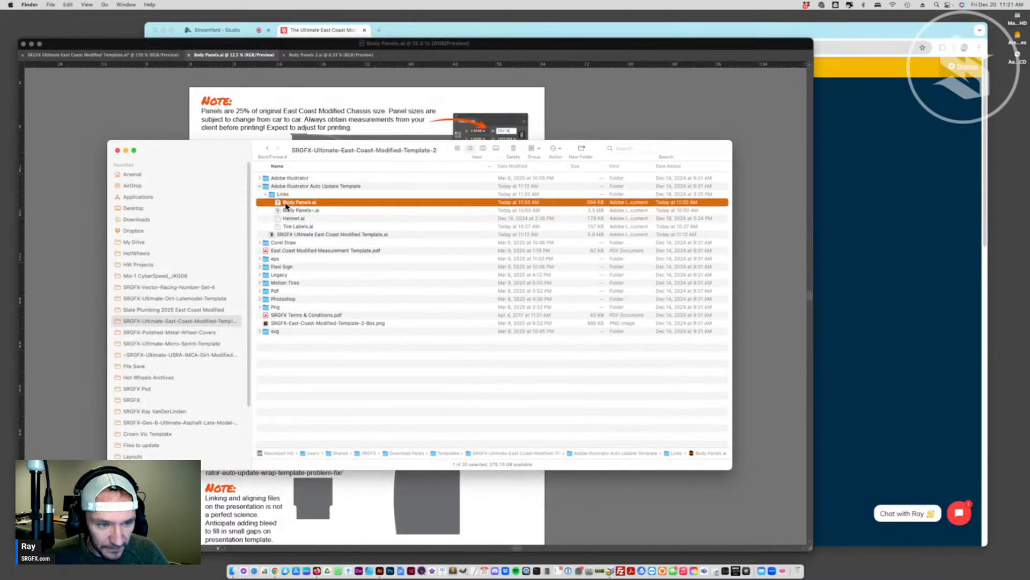
key("Return")
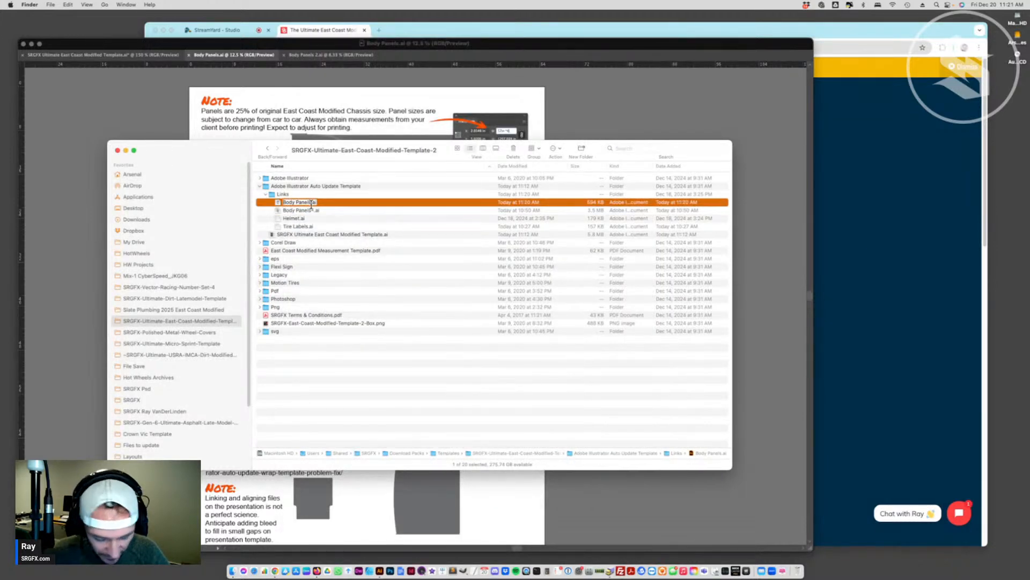
key("Left")
type("~")
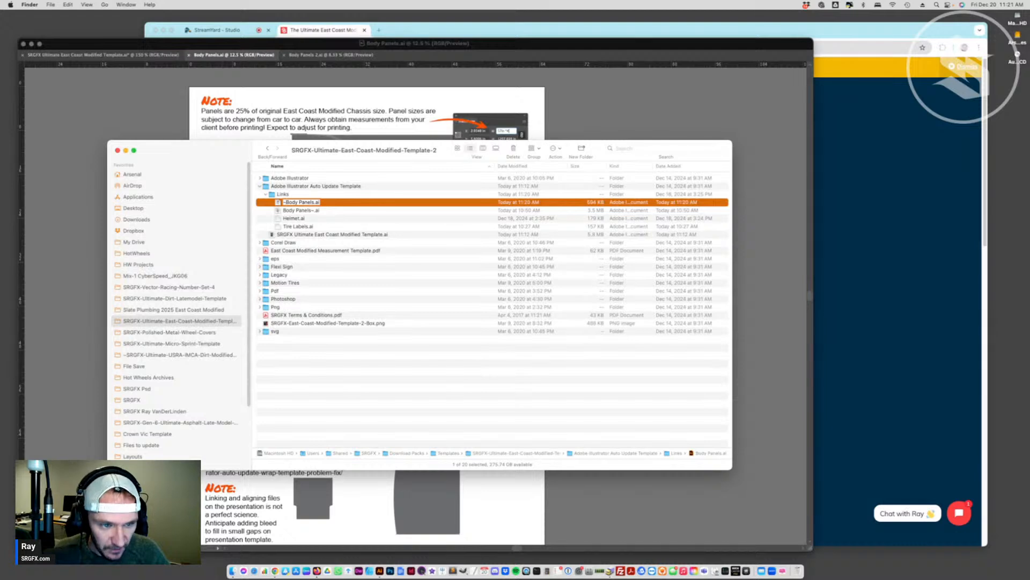
left_click(321, 227)
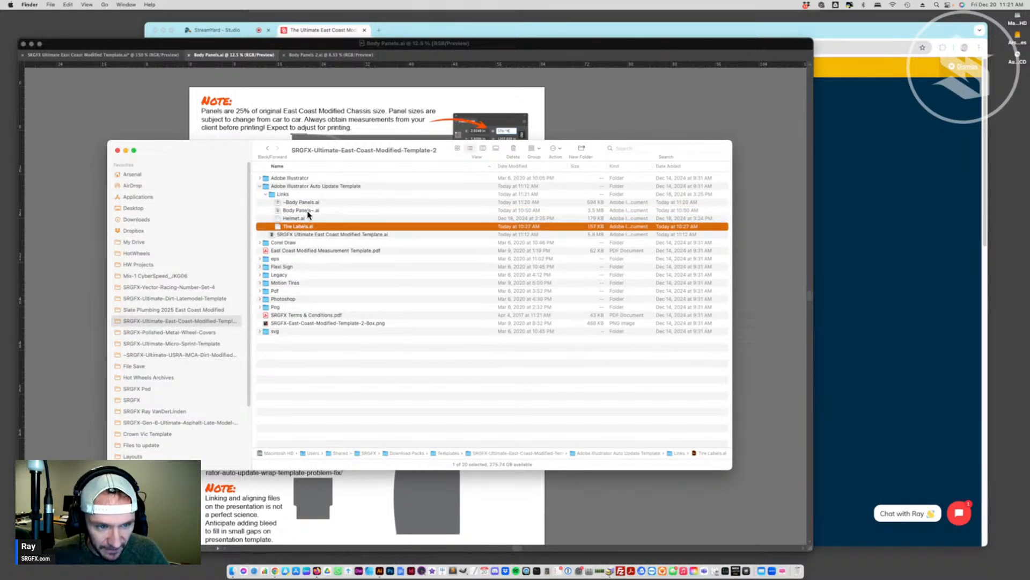
- Rename Body Panels~.ai in the Links folder as Body Panels.ai so that it becomes the linked file
left_click(308, 211)
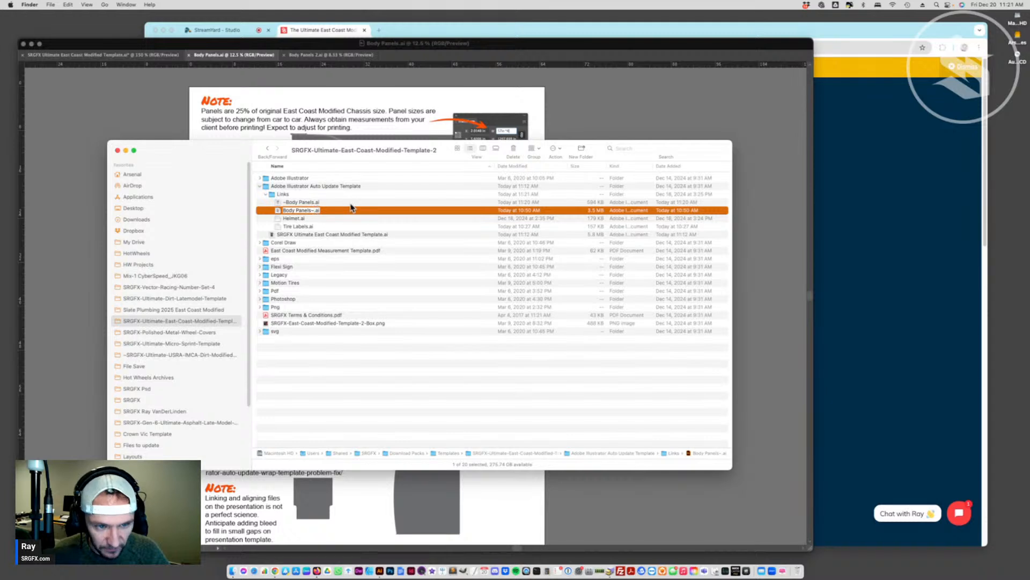
left_click(315, 210)
key("BackSpace")
left_click(363, 301)
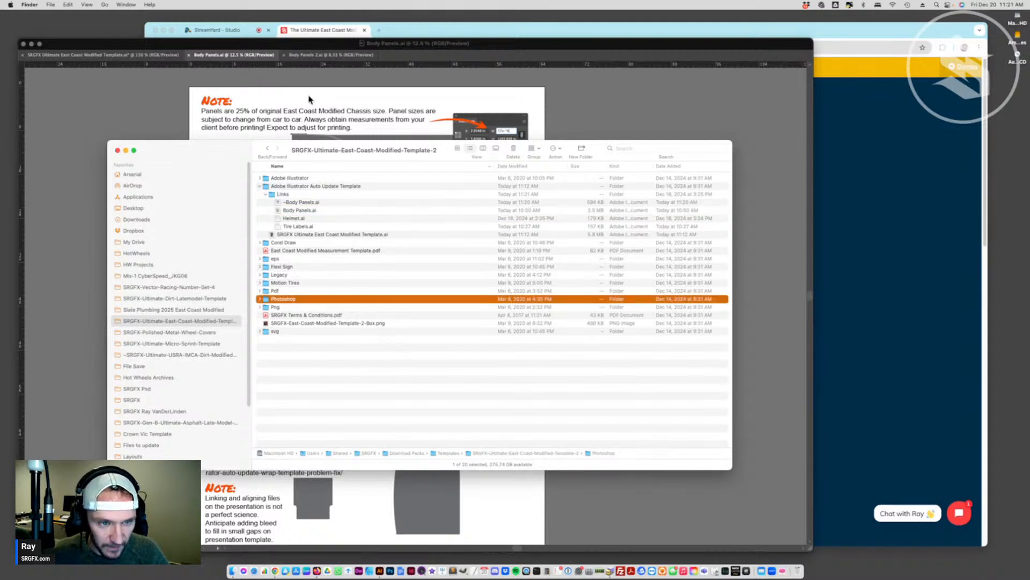
- Switch back to Illustrator, update the modified links in the East Coast Modified template, and view the whole presentation with nothing selected
left_click(138, 53)
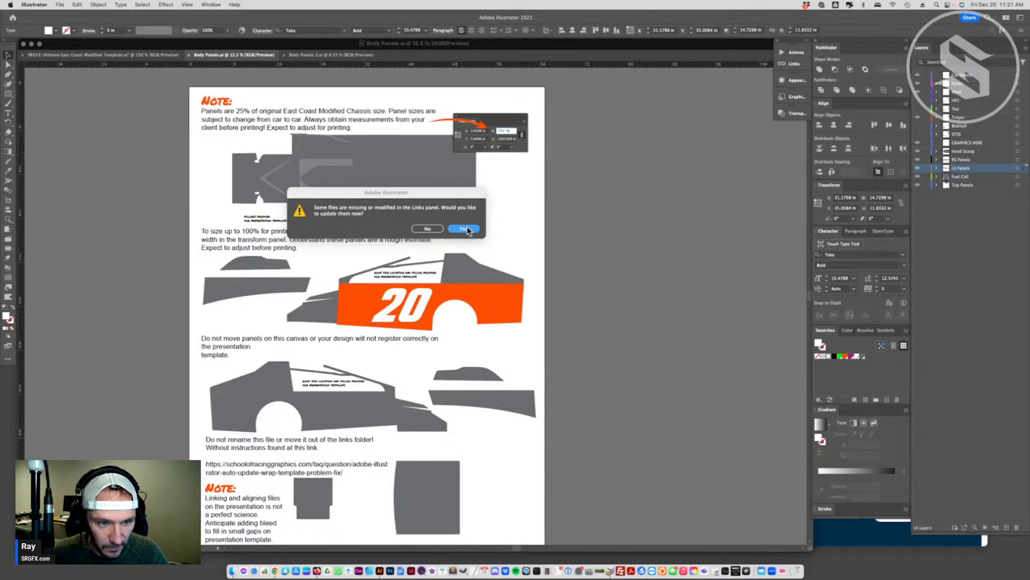
left_click(426, 229)
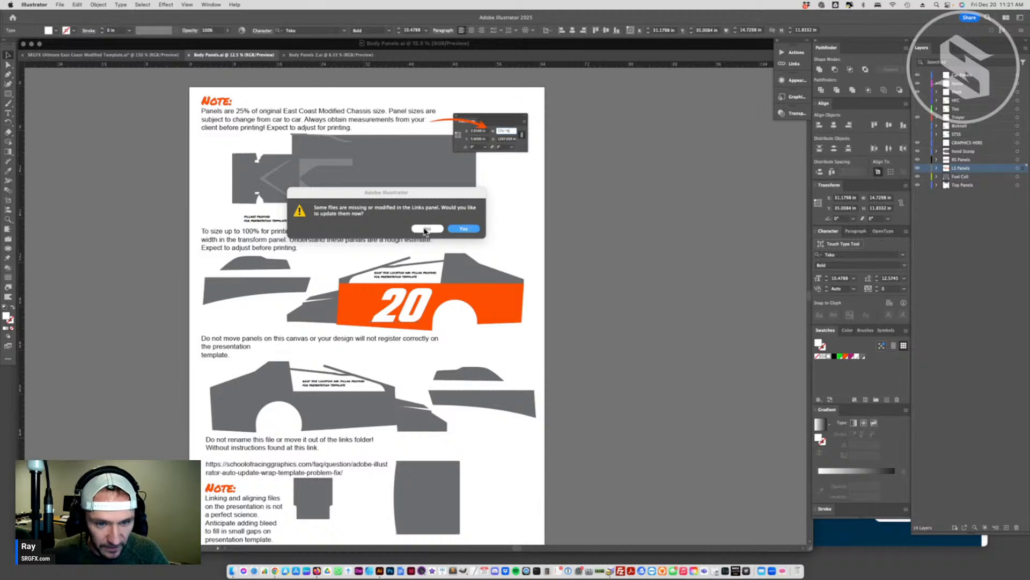
left_click(131, 56)
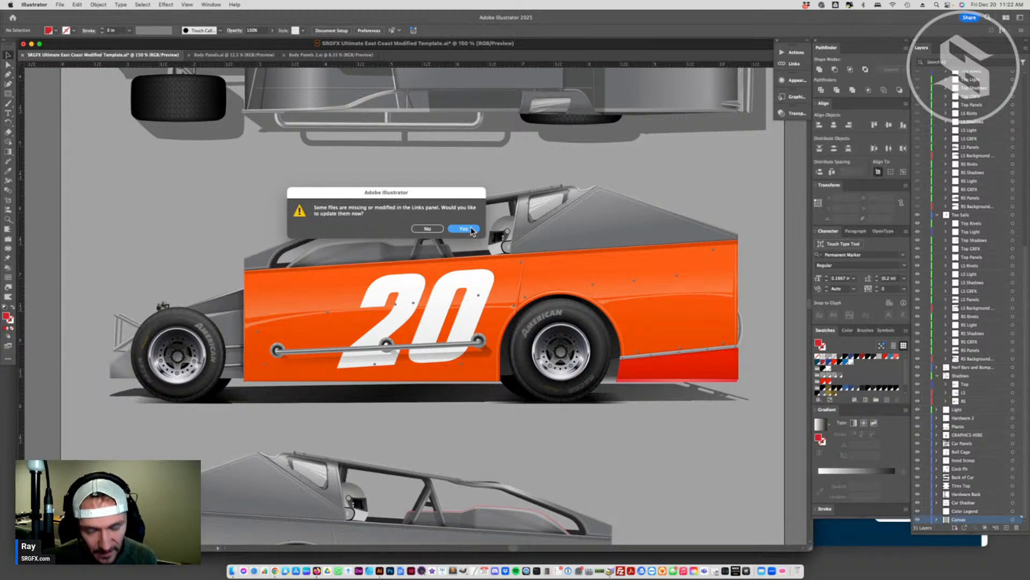
left_click_drag(455, 192, 600, 198)
left_click(608, 234)
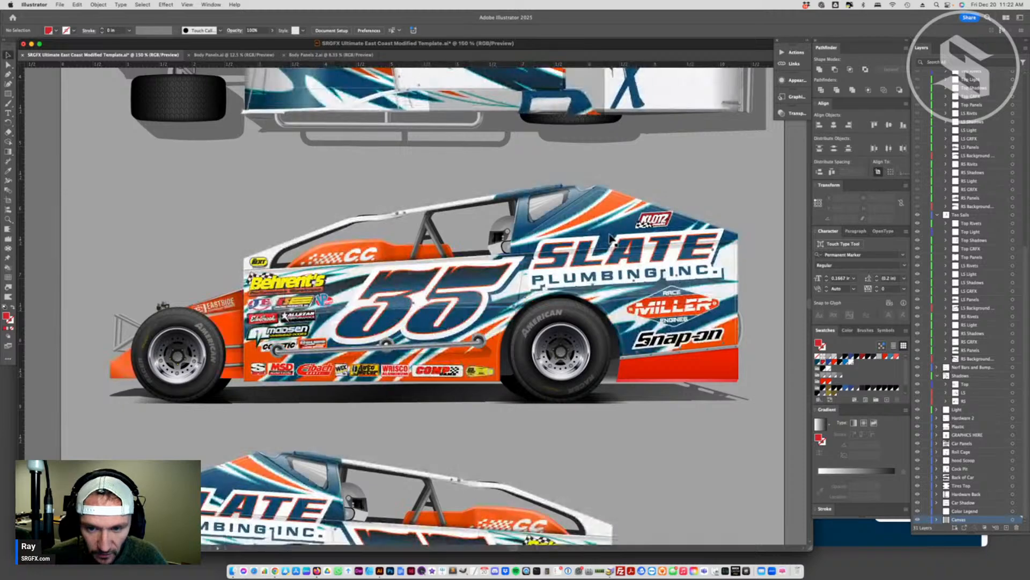
left_click(612, 243)
key("super+minus")
key("super+minus")
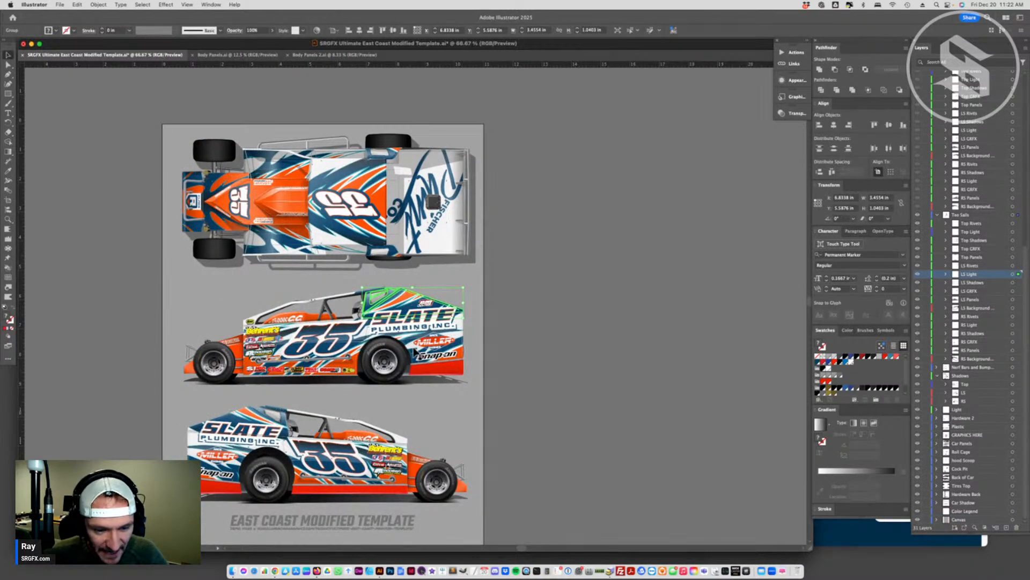
left_click(524, 366)
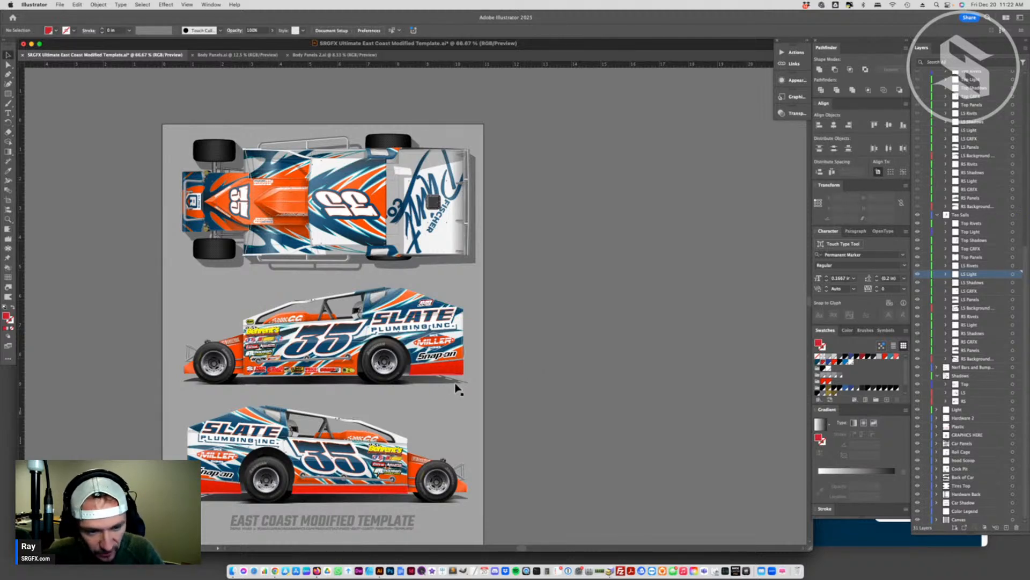
- Fill the dark blue graphic on the left-side panels of Body Panels 2.ai with bright green, deselect it, and save the file
left_click(220, 55)
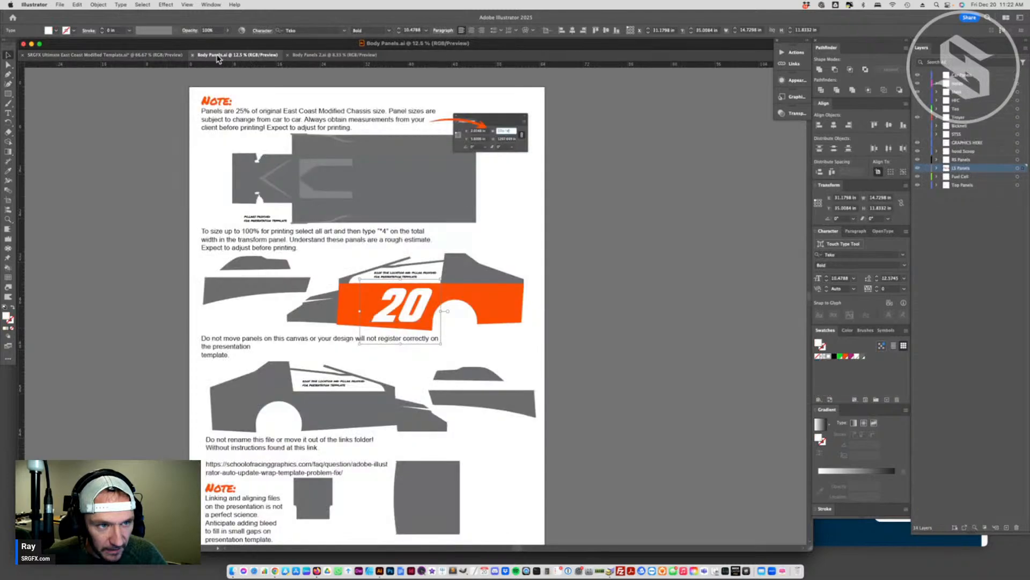
left_click(331, 57)
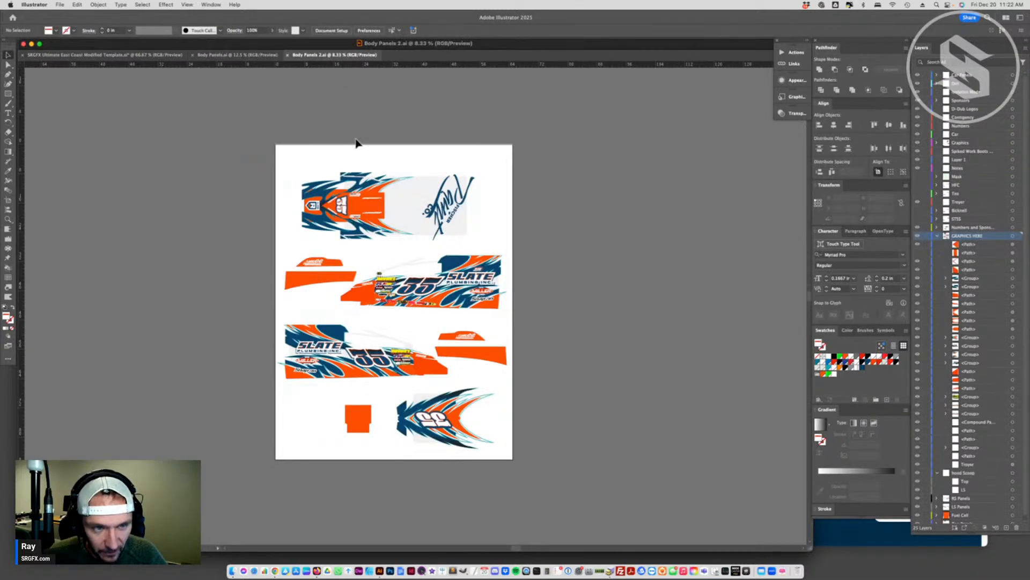
key("a")
left_click(455, 305)
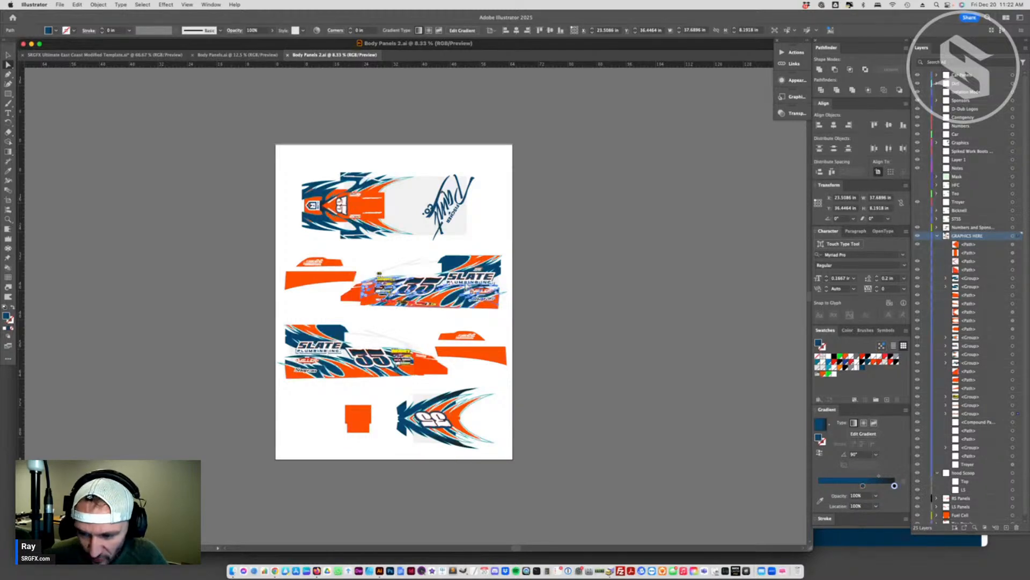
left_click(829, 374)
left_click(700, 377)
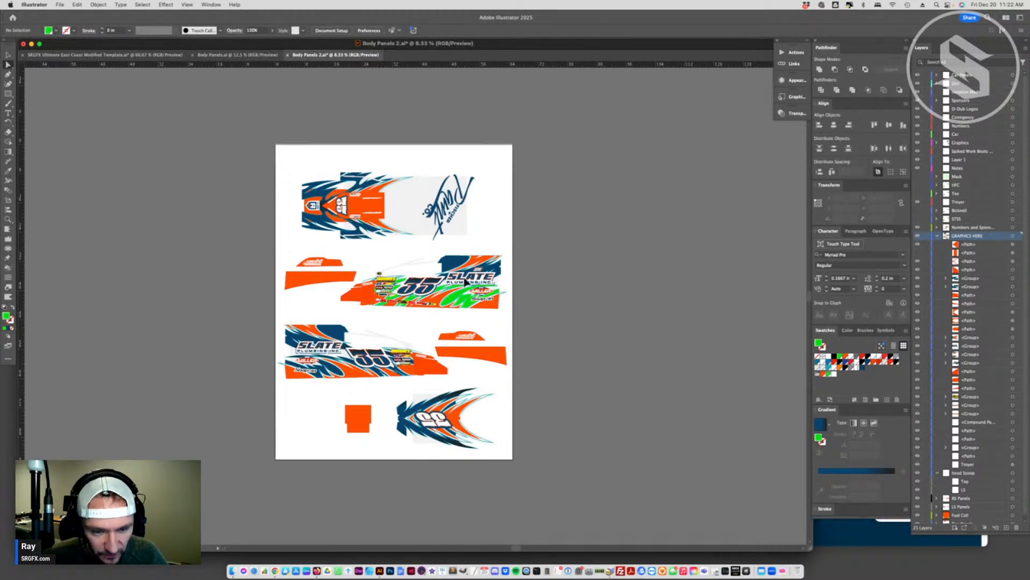
- Return to the East Coast Modified template and check whether the green graphic comes in through the links
left_click(107, 55)
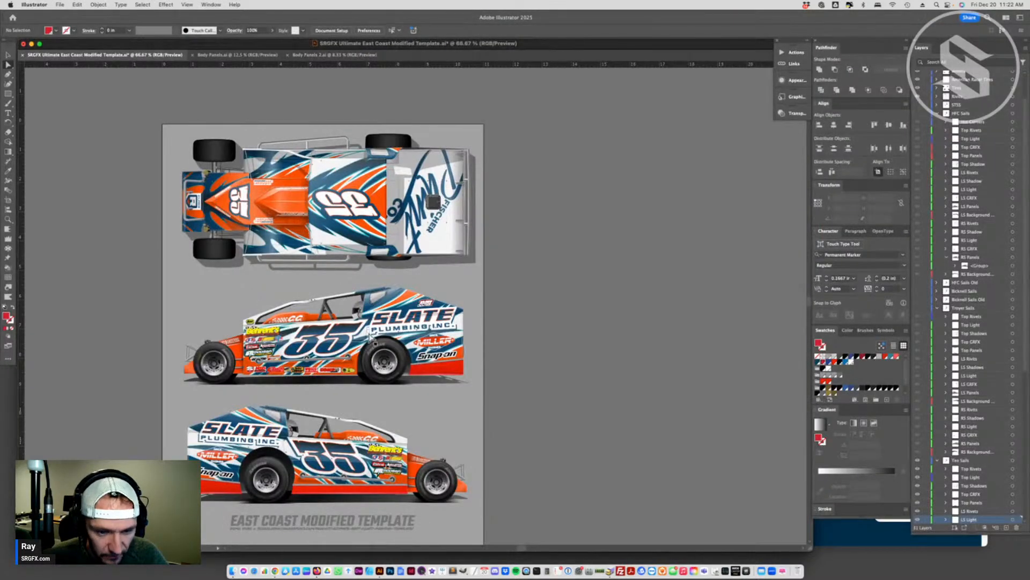
left_click(8, 54)
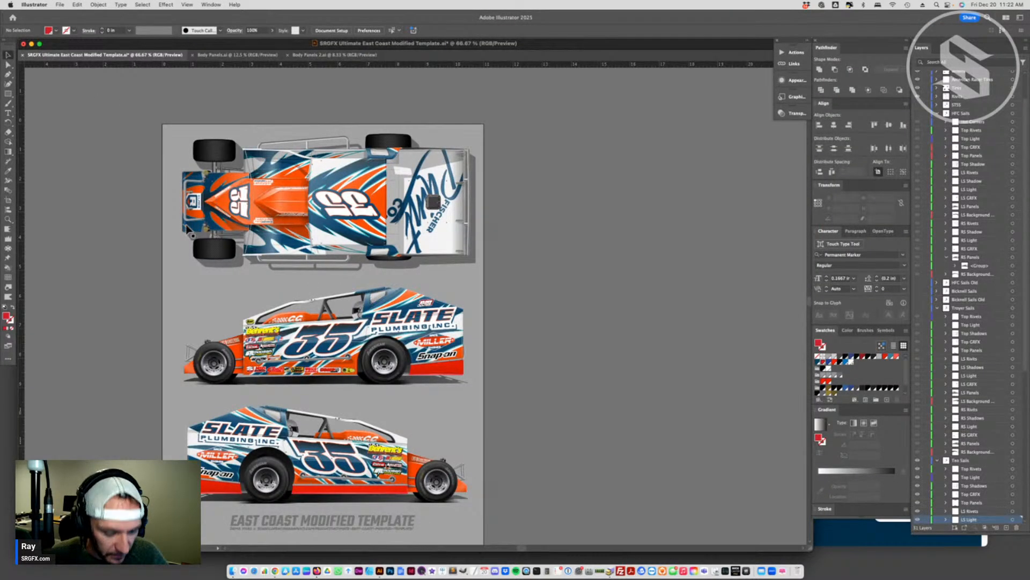
key("super+Tab")
key("super+Tab")
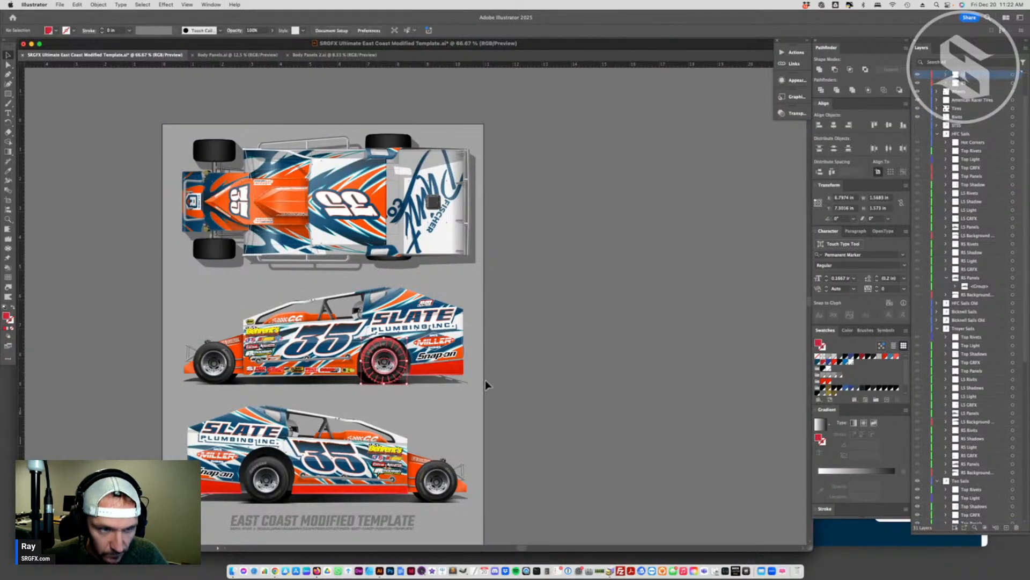
- Close Body Panels 2.ai and the open Body Panels.ai with the number 20, keeping only the presentation template open
left_click(295, 55)
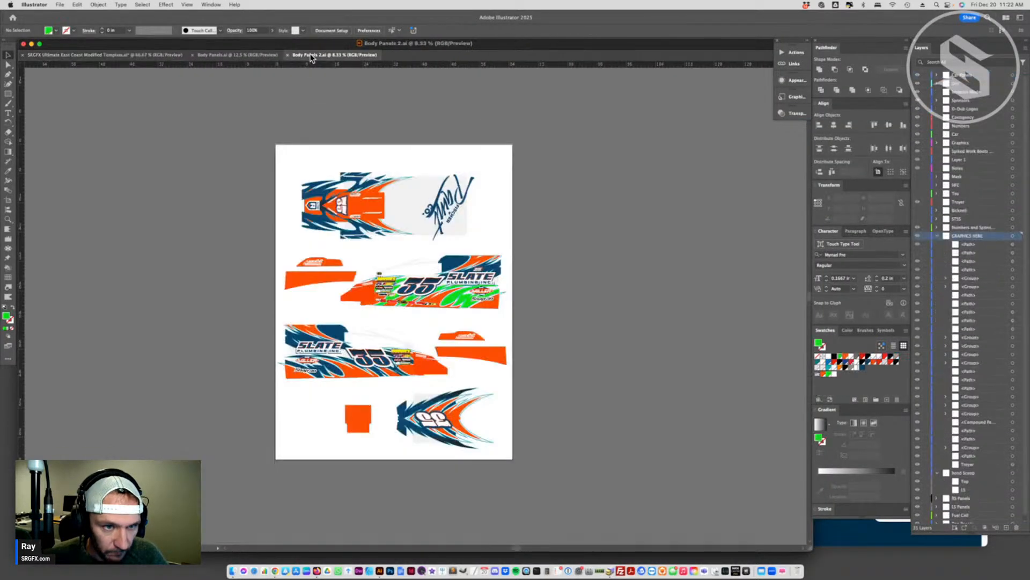
left_click(288, 55)
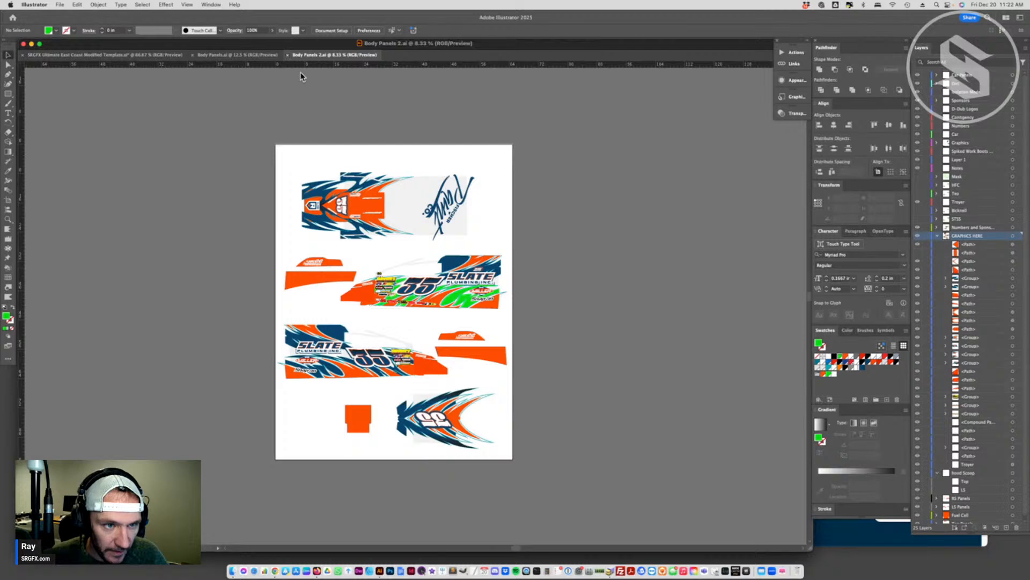
left_click(212, 56)
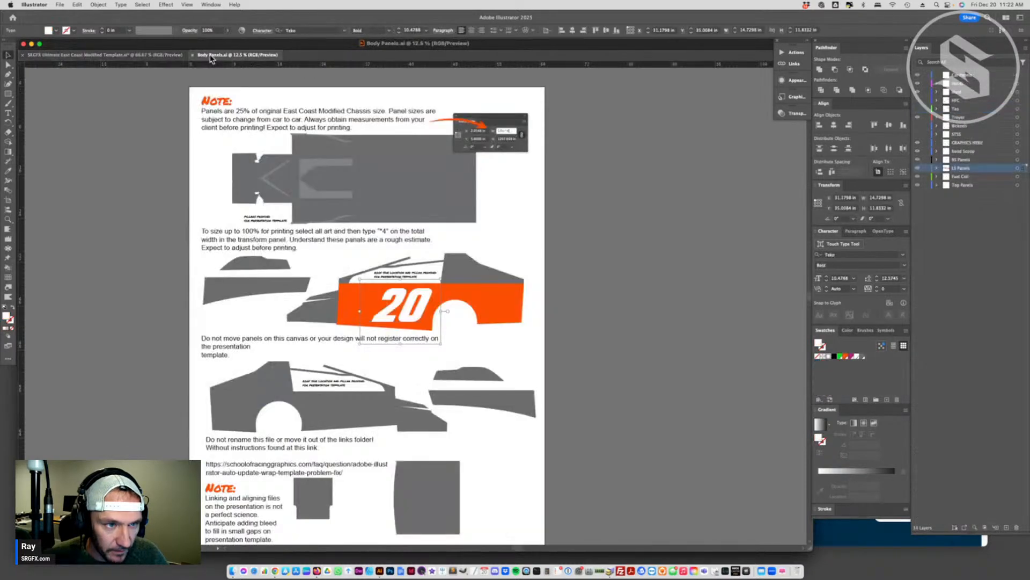
left_click(193, 55)
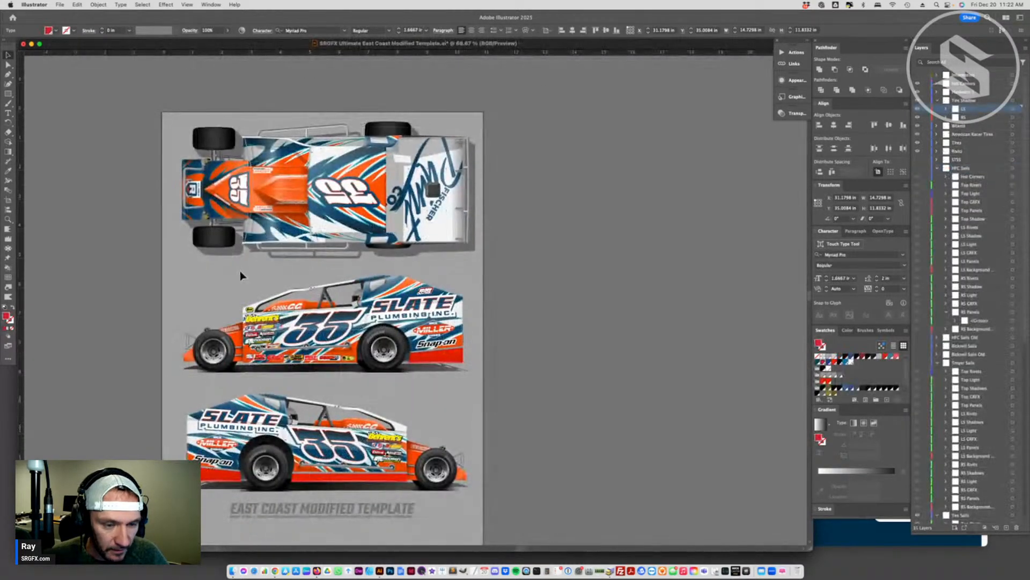
- Switch to Finder and open the renamed Body Panels.ai from the Links folder in Illustrator
key("super+Tab")
key("super+Tab")
left_click(354, 292)
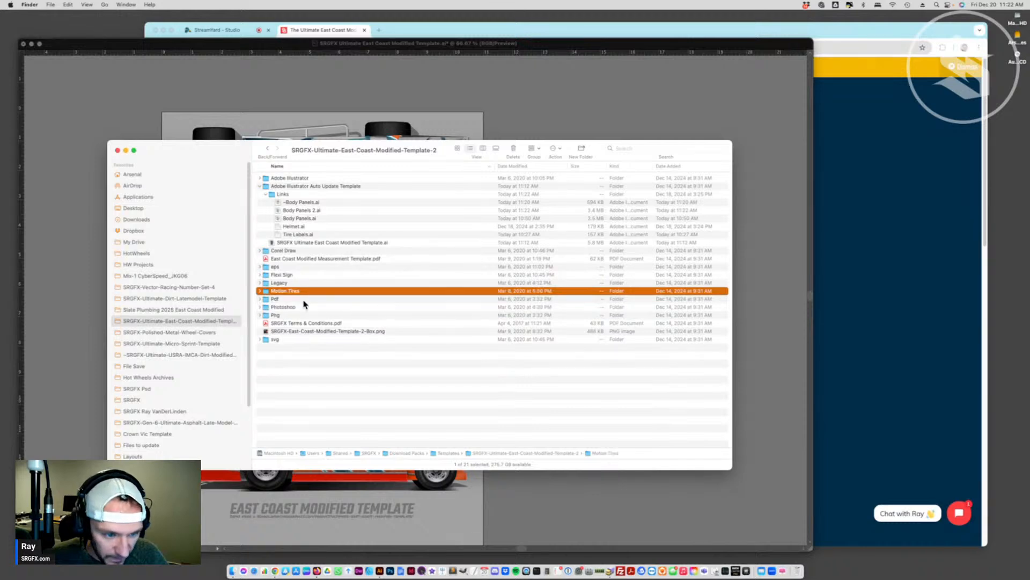
left_click(305, 219)
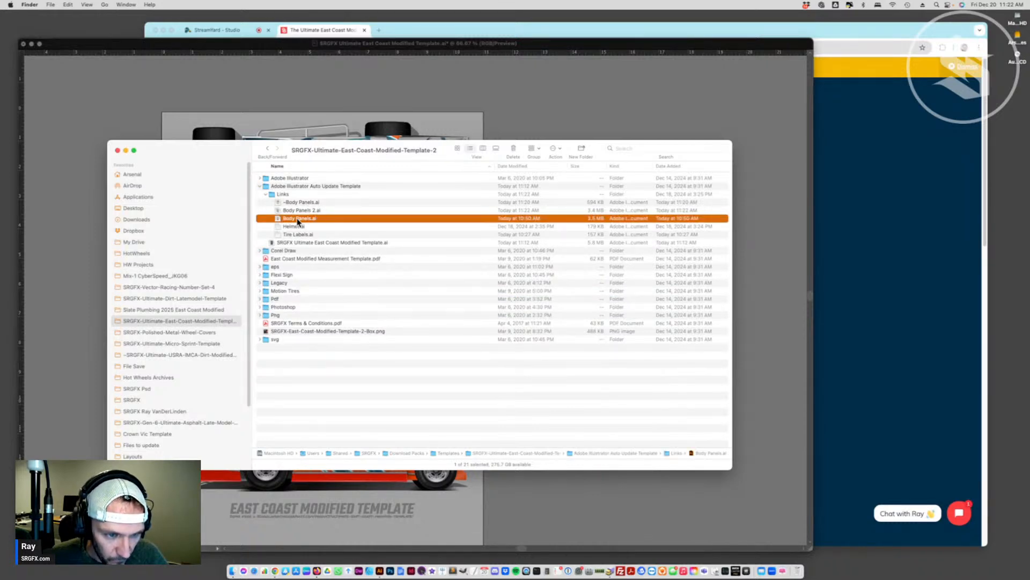
double_click(298, 221)
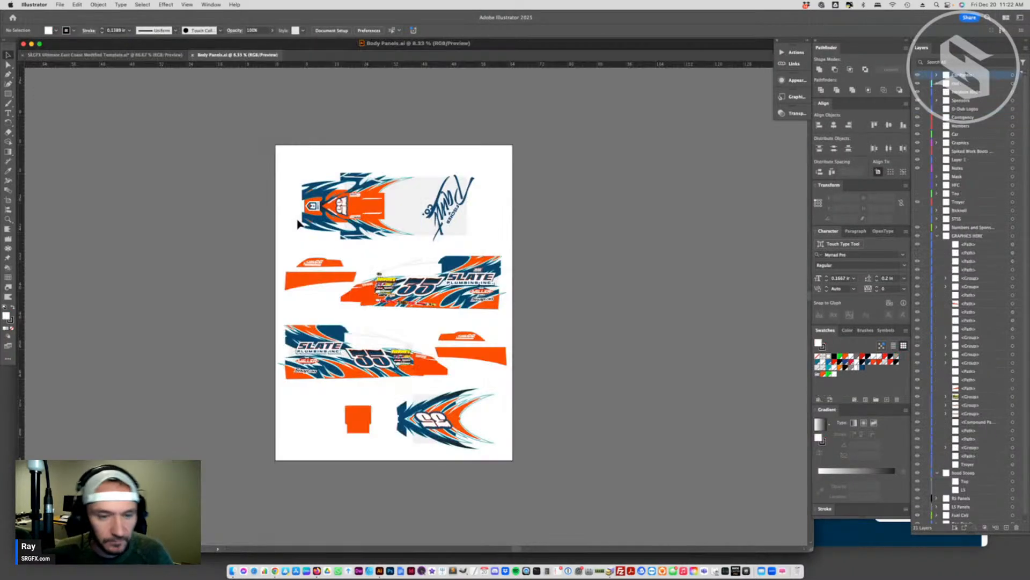
- Fill the dark blue graphic on the left-side panels of Body Panels.ai with bright green and deselect it
key("a")
left_click(453, 303)
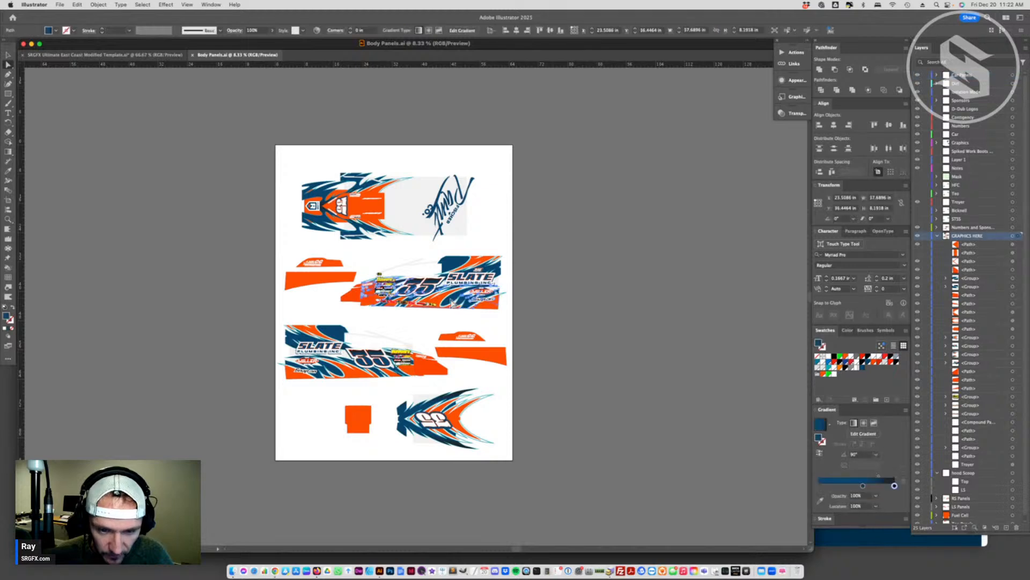
left_click(842, 363)
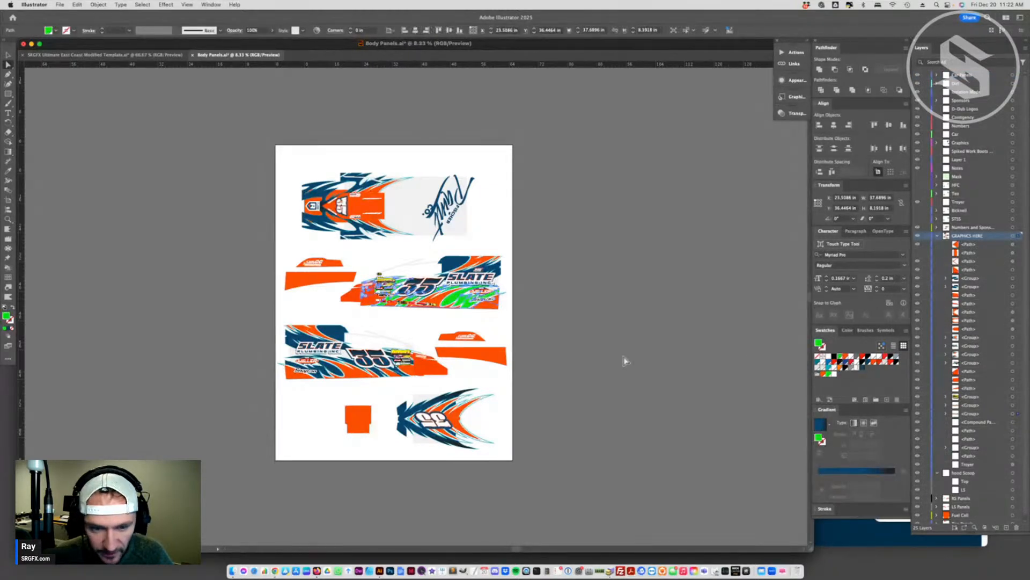
left_click(593, 347)
- Save Body Panels.ai and update the modified links in the East Coast Modified template to bring in the green graphic
key("super+s")
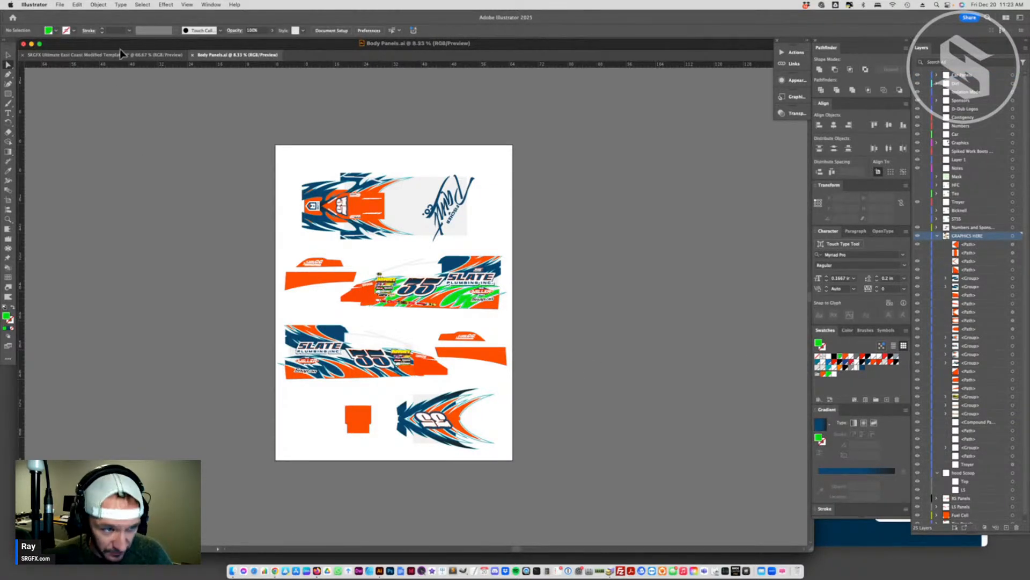
left_click(127, 56)
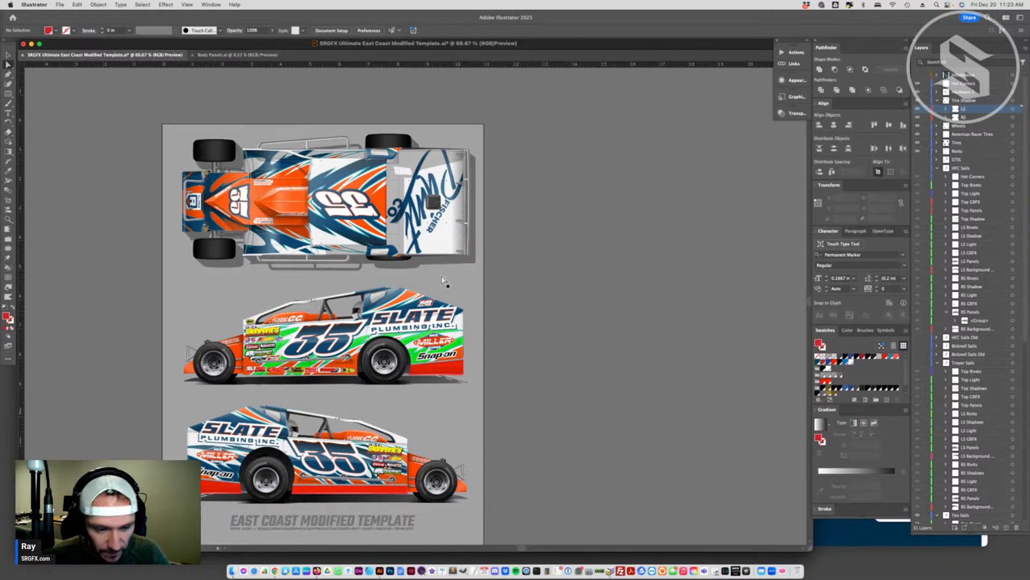
- Restore the dark blue graphic on the left-side panels of Body Panels.ai, save it, and update the links in the East Coast Modified template
left_click(236, 54)
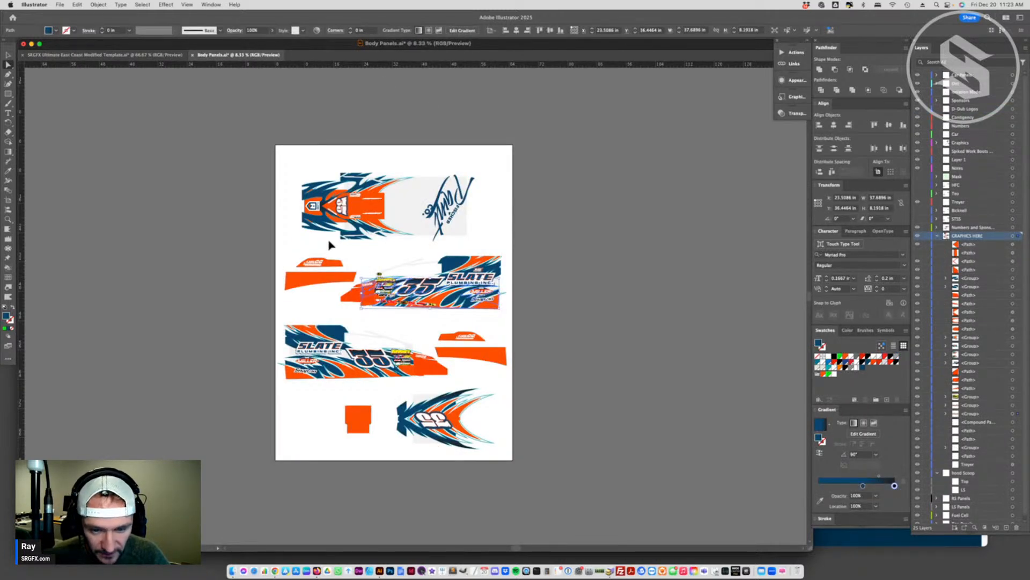
key("super+s")
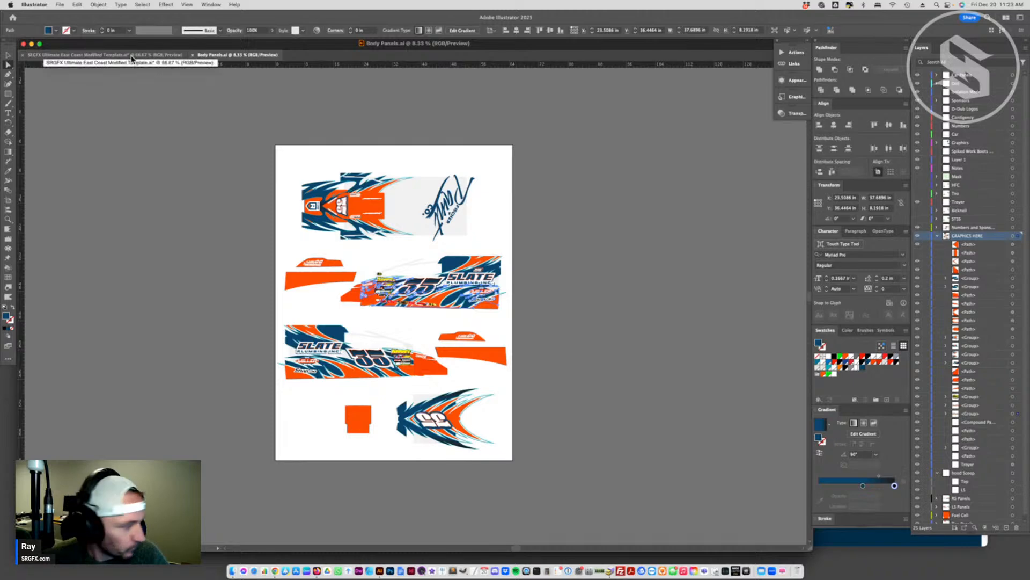
left_click(132, 56)
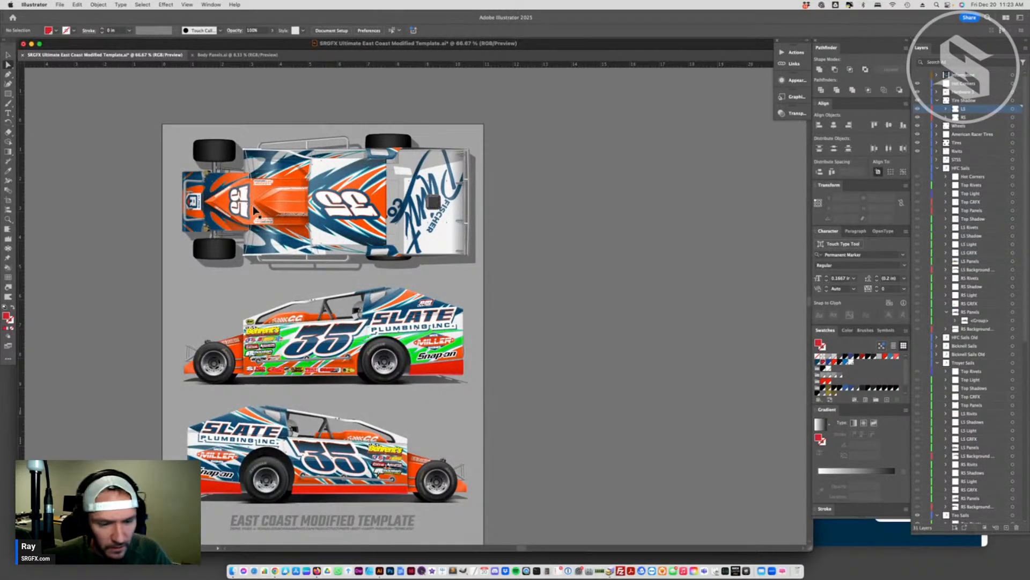
key("super+Tab")
key("super+Tab")
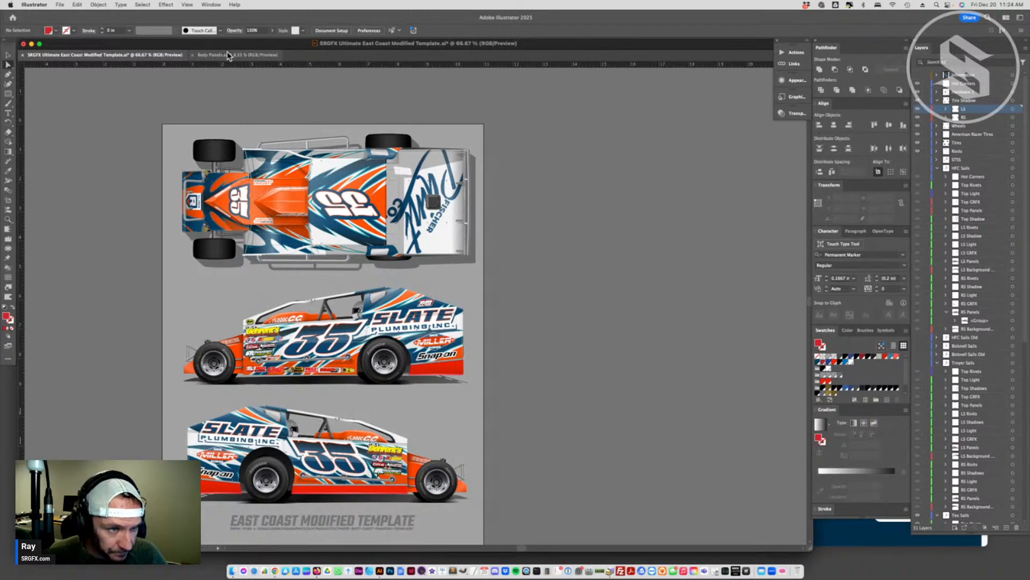
- Open the linked Tire Labels.ai file for editing from the East Coast Modified template's list of linked files
left_click(8, 219)
left_click(265, 398)
left_click(554, 268)
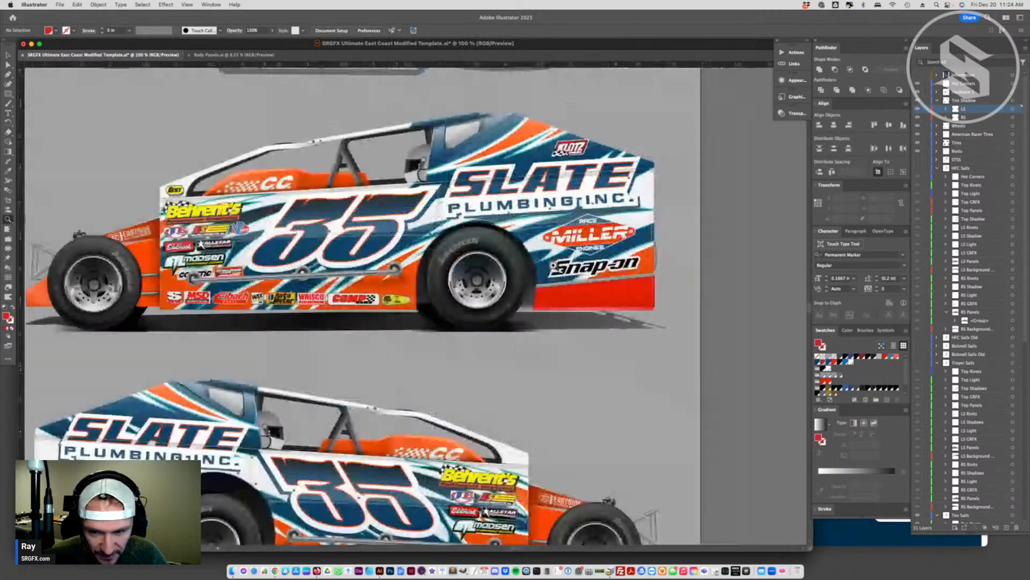
scroll(429, 309, "down", 2)
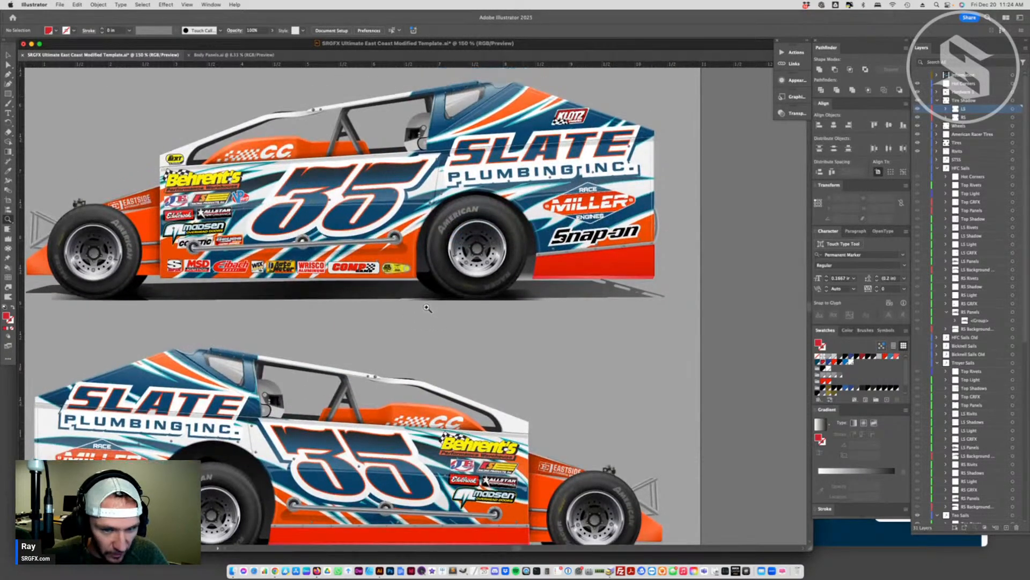
left_click(796, 64)
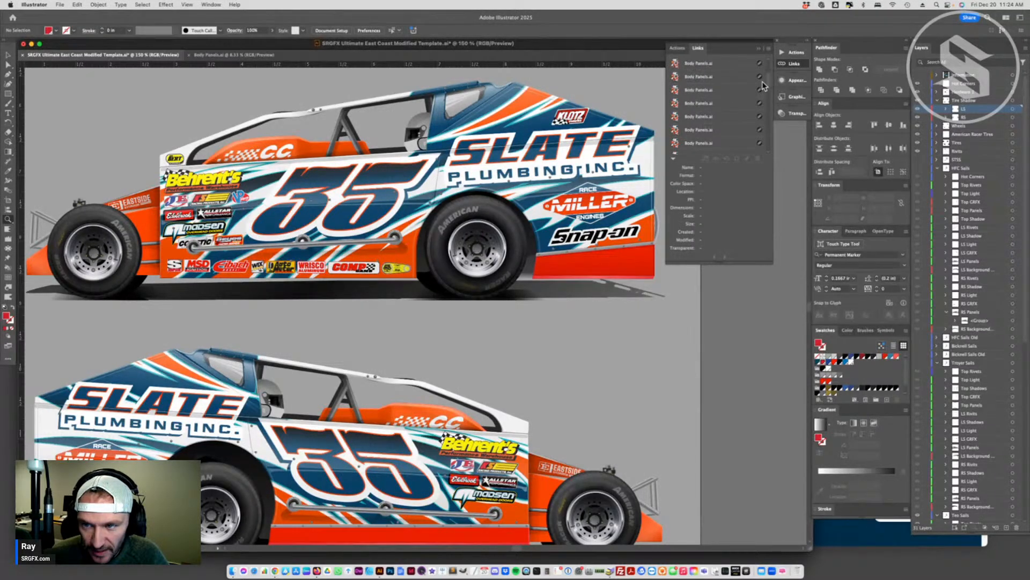
left_click_drag(768, 79, 768, 139)
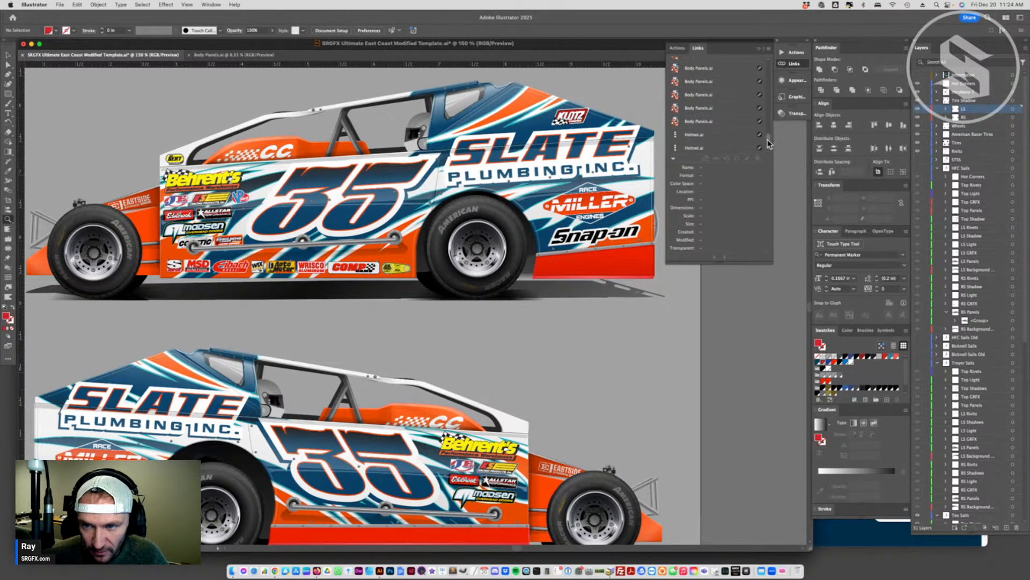
scroll(740, 118, "up", 10)
left_click(712, 79)
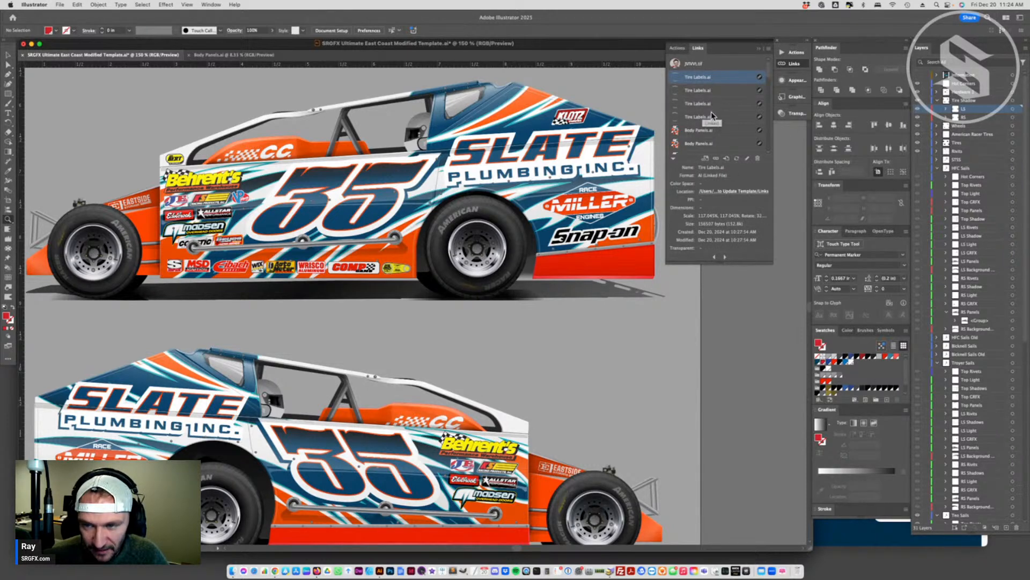
left_click(751, 163)
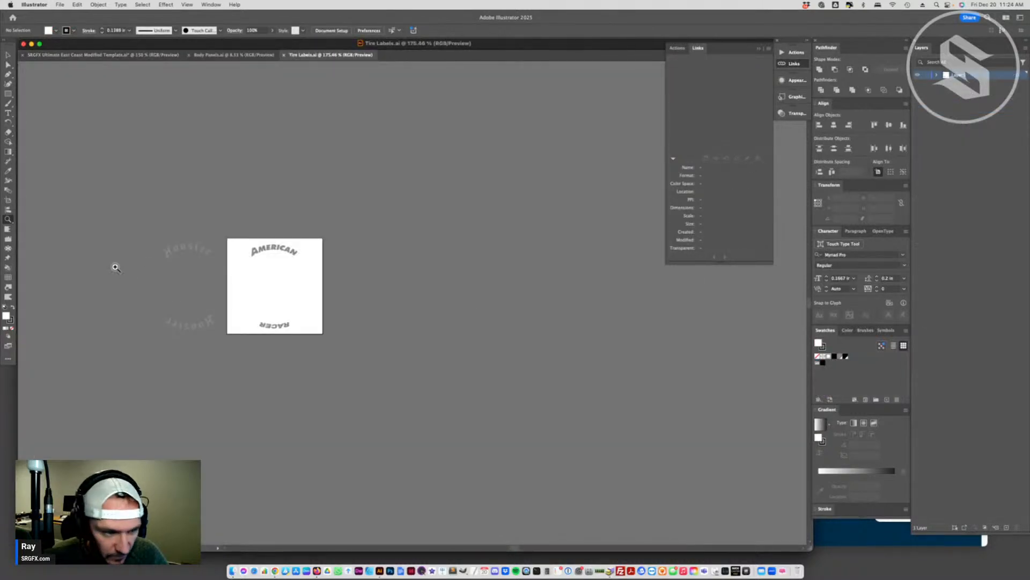
- Align the Hoosier and American Racer label groups to the horizontal center of the Tire Labels.ai artboard
left_click(9, 55)
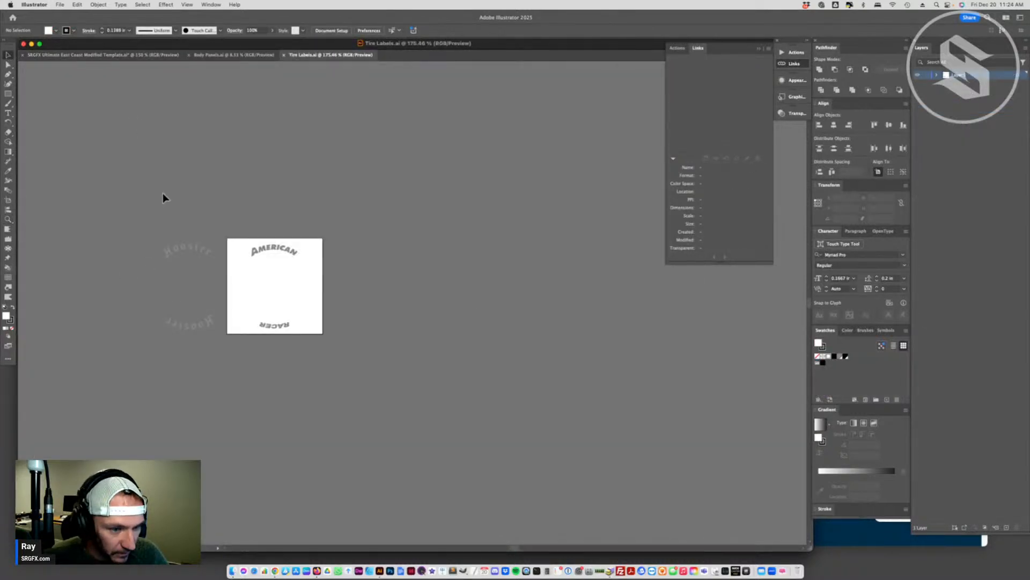
left_click(203, 253)
left_click(291, 250, "shift")
left_click(292, 250)
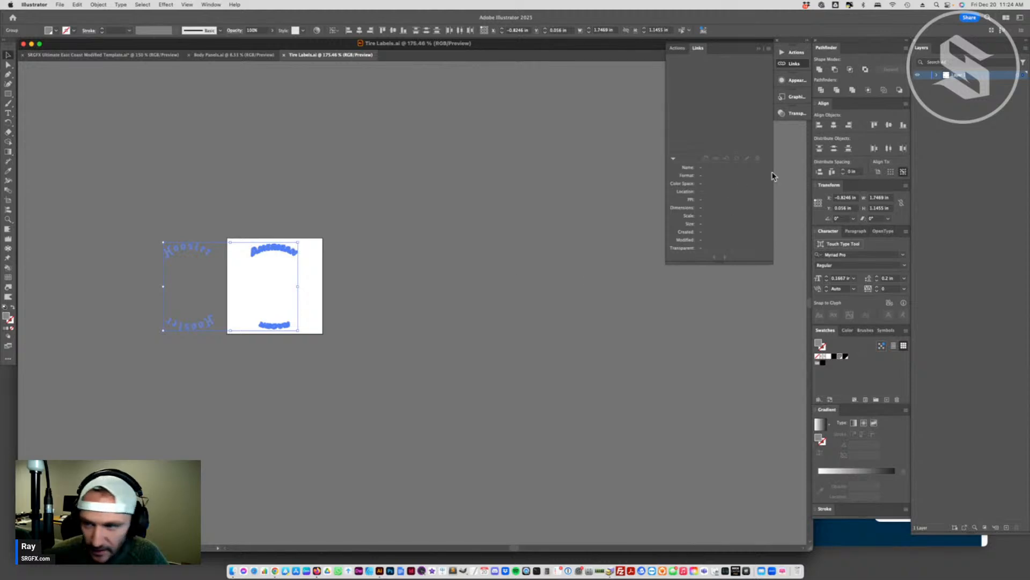
left_click(834, 125)
left_click(484, 296)
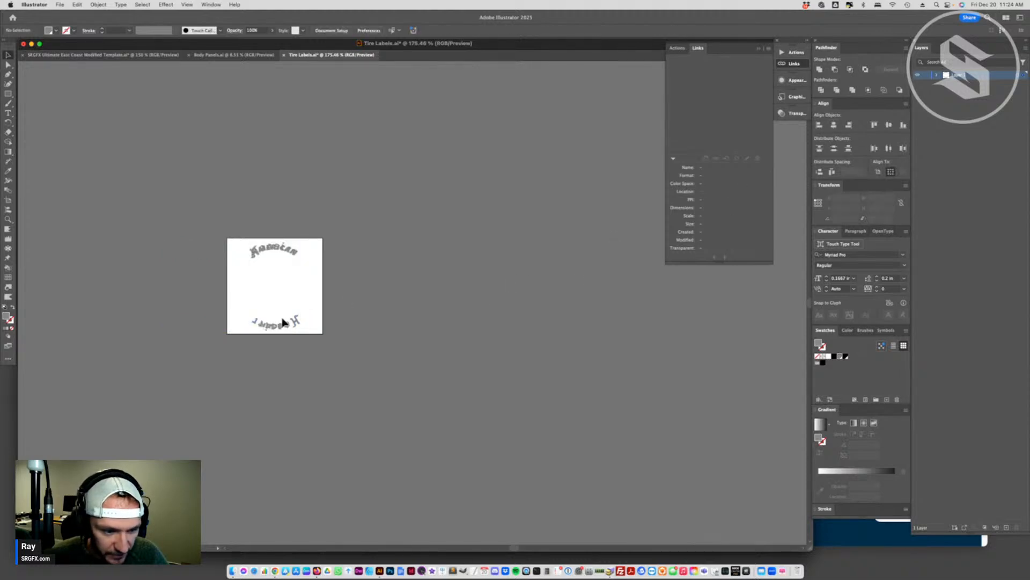
- Delete the American Racer label group so only the Hoosier label stays on the artboard, and save Tire Labels.ai
left_click(283, 323)
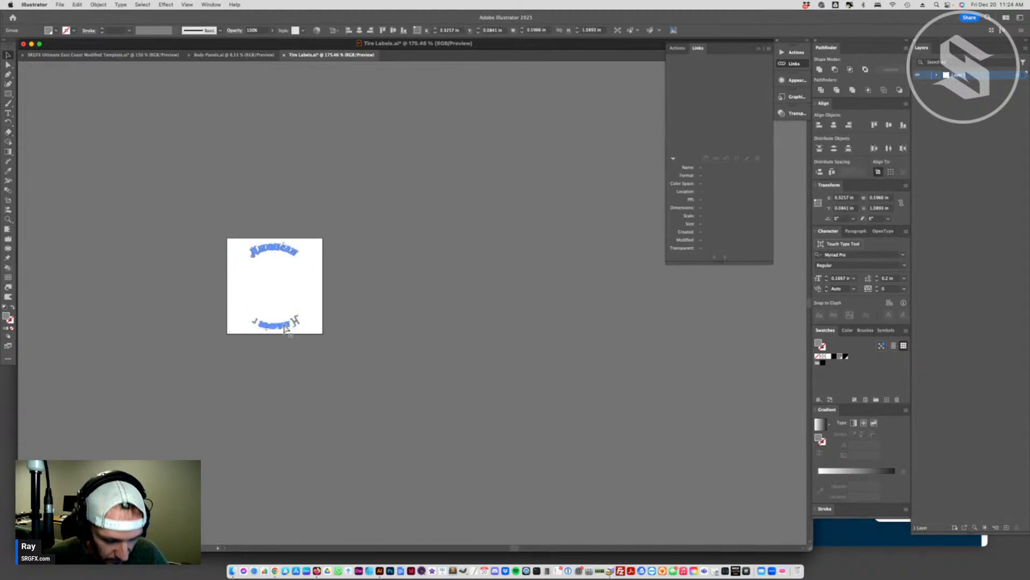
key("Delete")
left_click(297, 322)
left_click(356, 325)
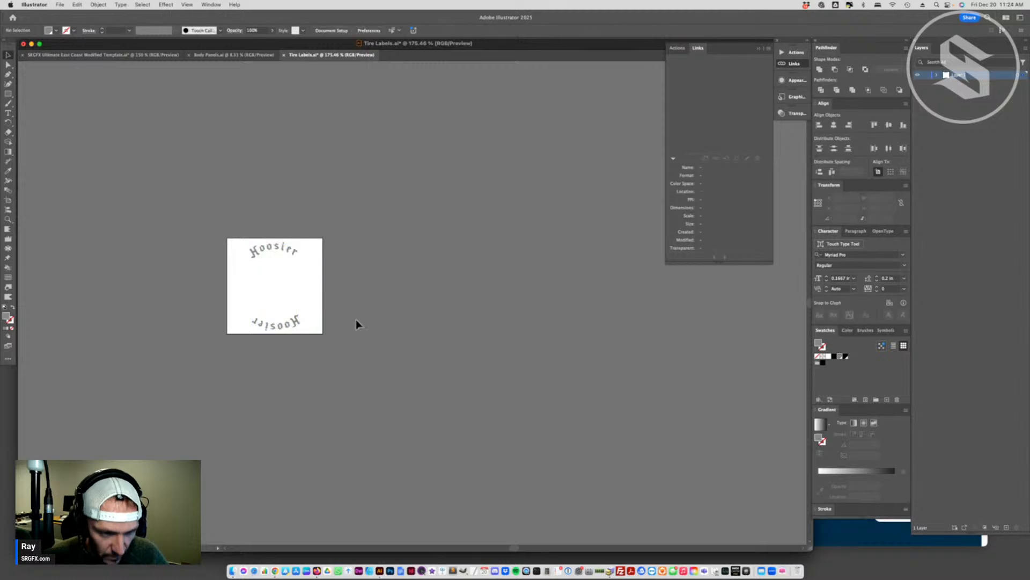
key("super+s")
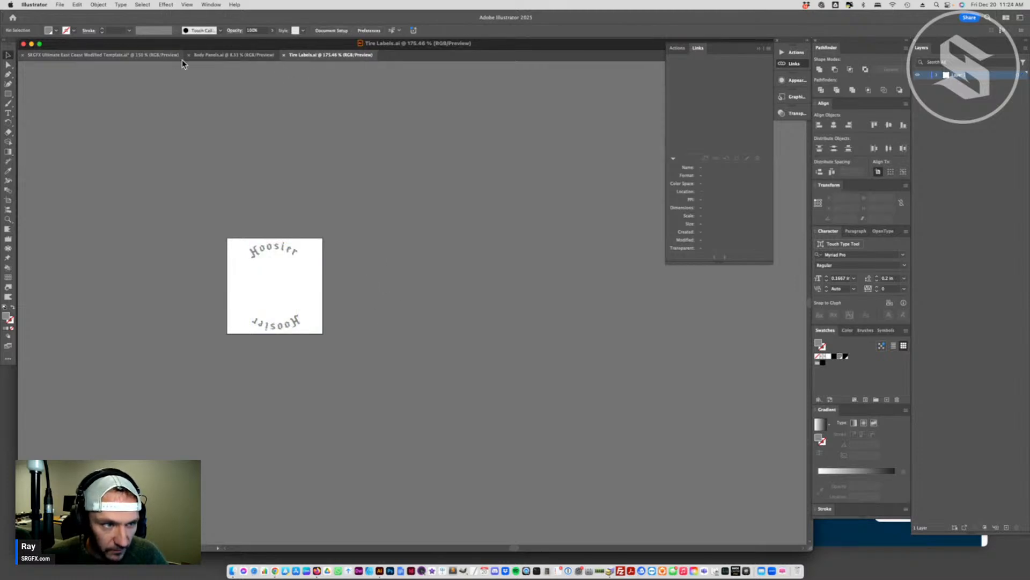
- Return to the East Coast Modified template and update the modified tire label links to bring in the Hoosier lettering
left_click(167, 55)
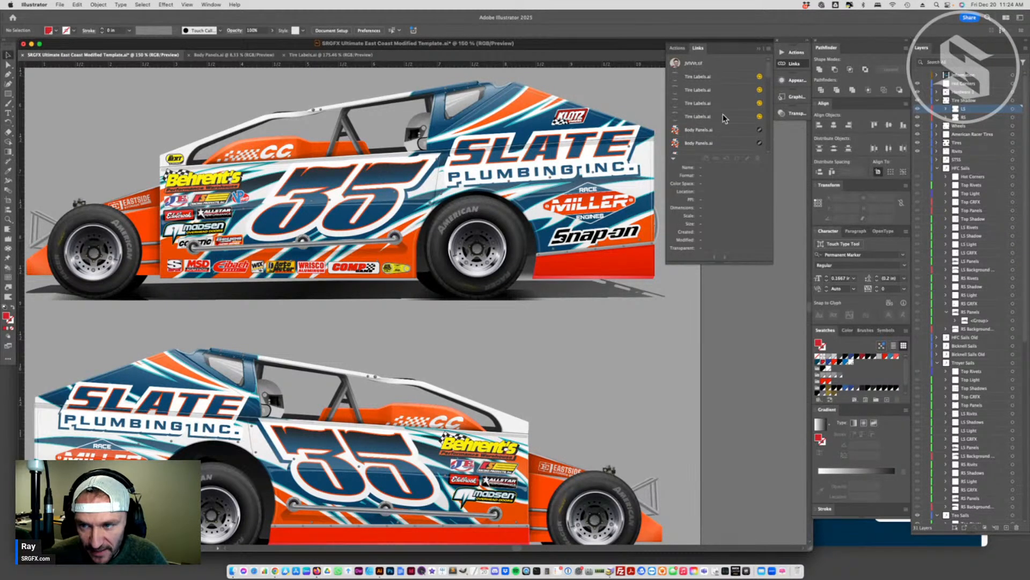
key("Tab")
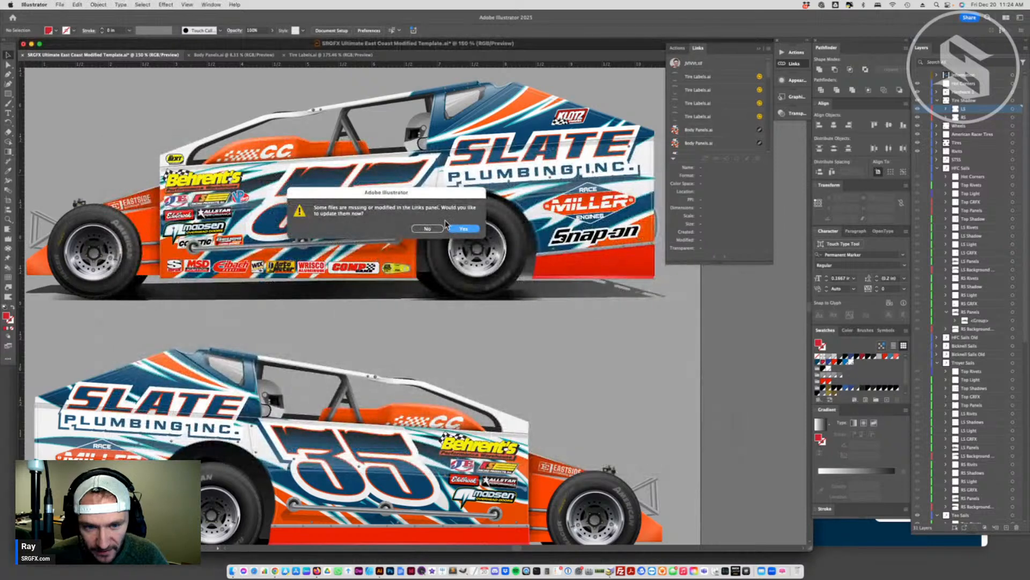
left_click(463, 228)
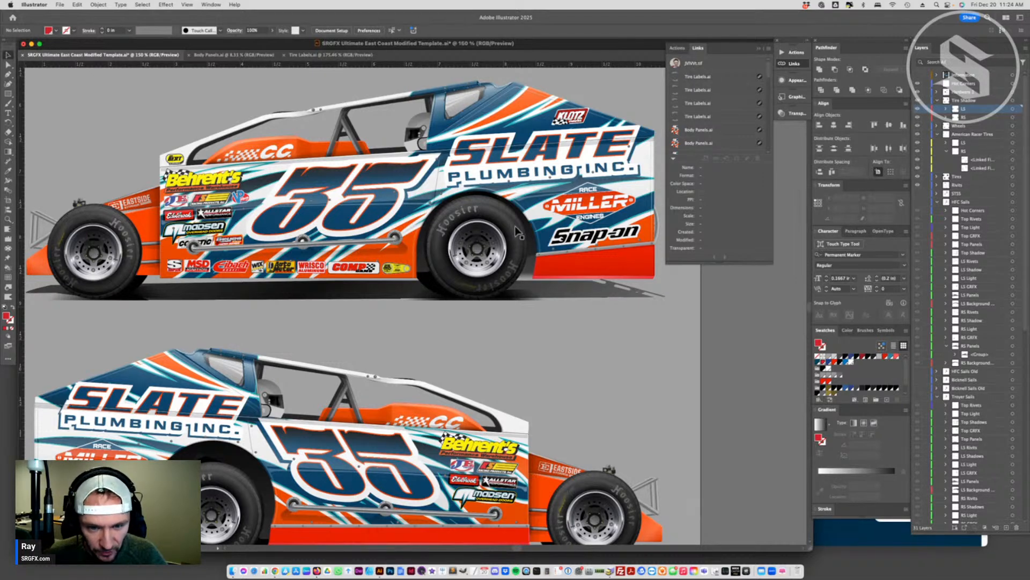
scroll(456, 274, "down", 3)
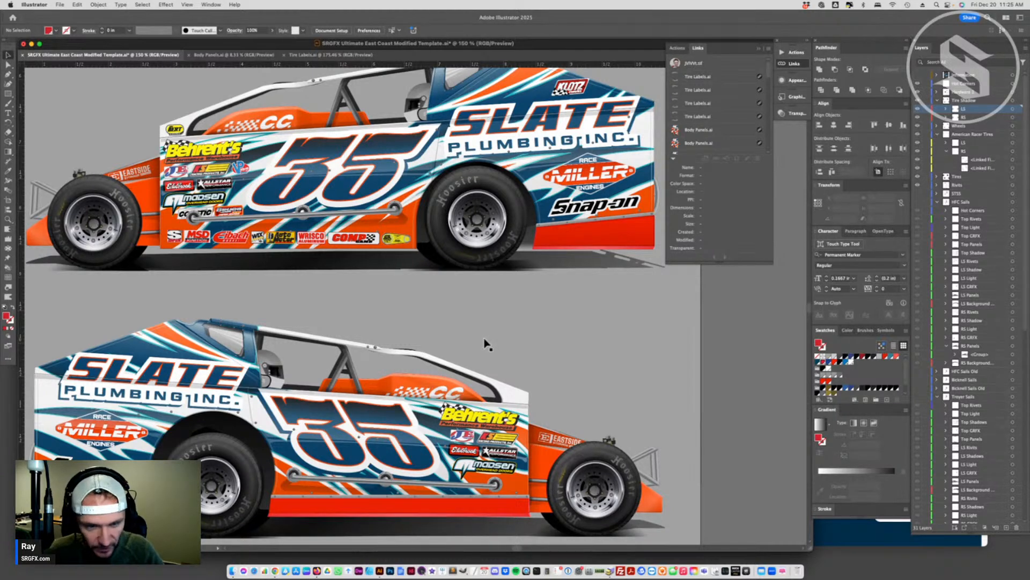
scroll(473, 330, "up", 1)
- Switch to Finder and open Helmet.ai from the Links folder in Illustrator
key("super+Tab")
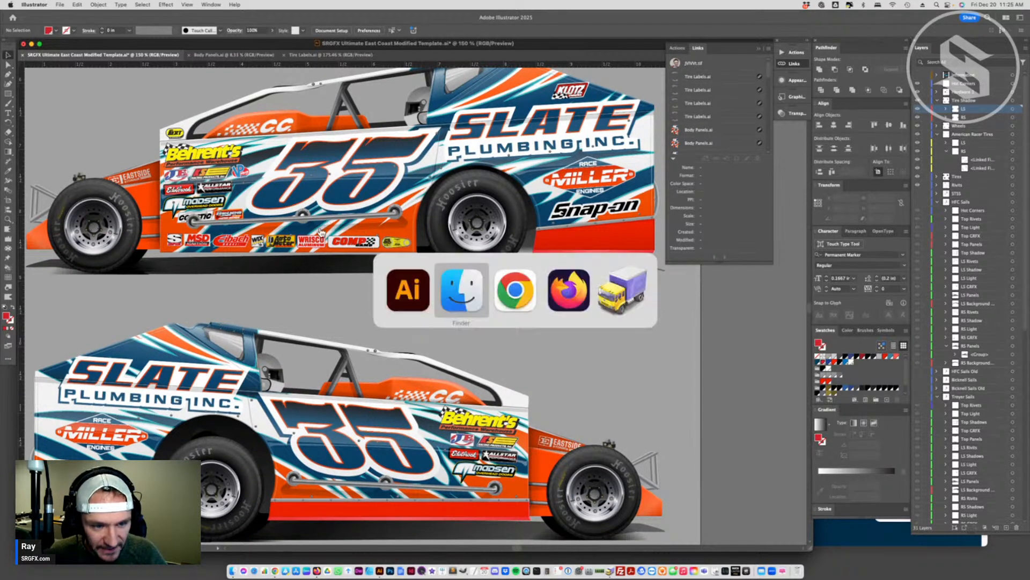
left_click(485, 299)
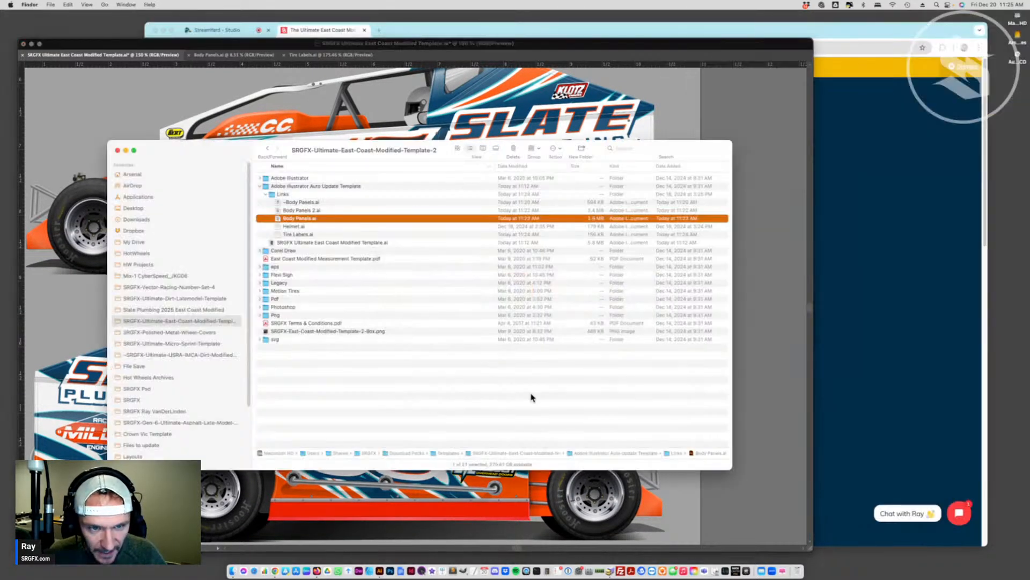
left_click(290, 230)
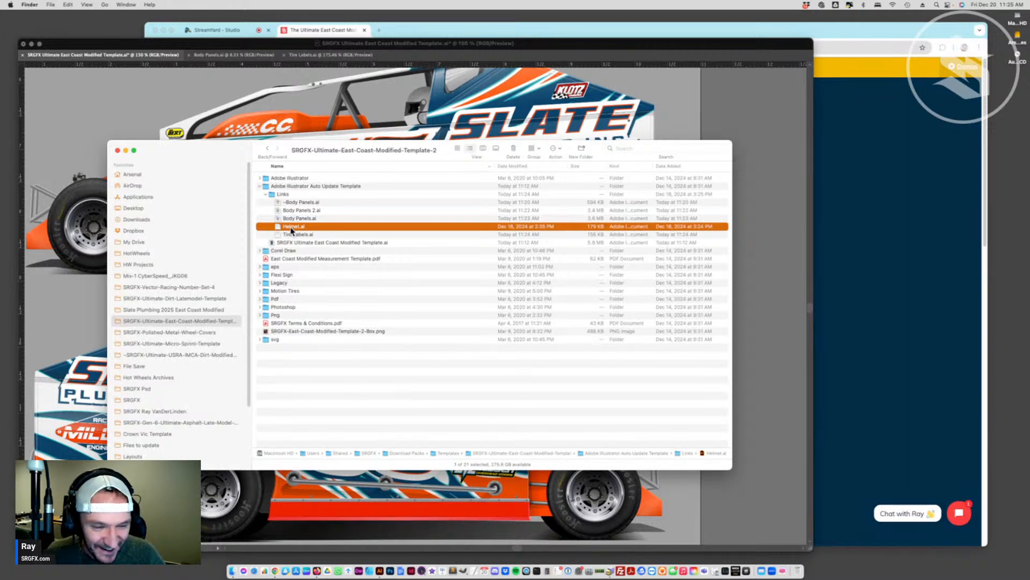
double_click(291, 227)
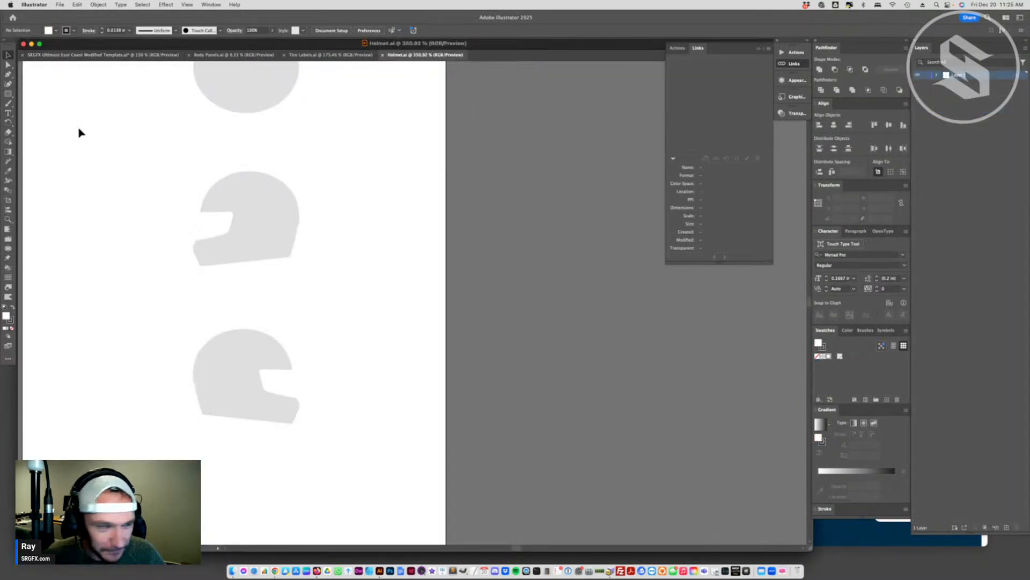
- Draw a closed curved stripe above the visor opening of the left-facing helmet with the Pen tool
key("p")
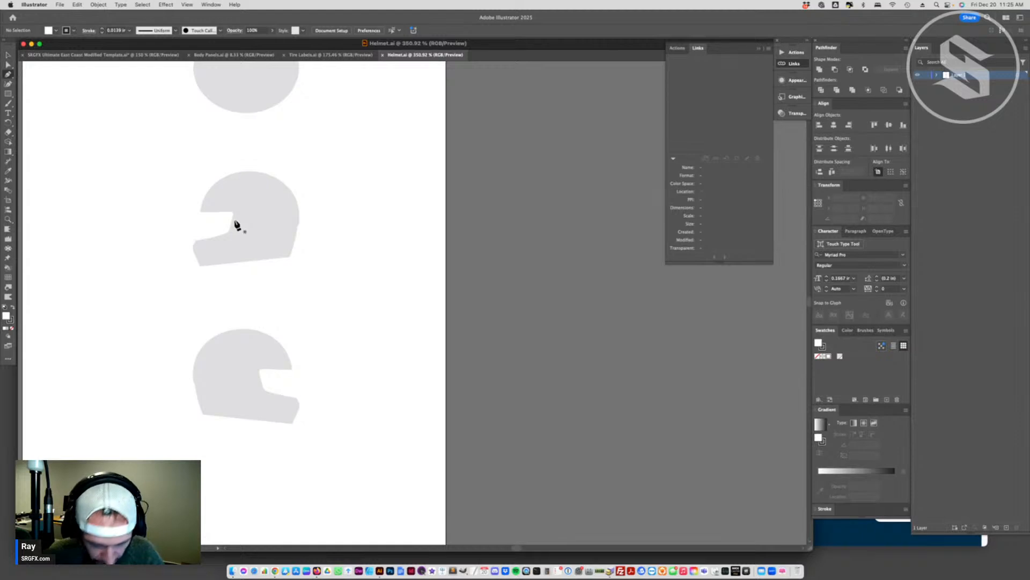
left_click(217, 217)
mouse_move(275, 186)
left_mouse_down()
mouse_move(301, 214)
mouse_move(310, 206)
left_mouse_up()
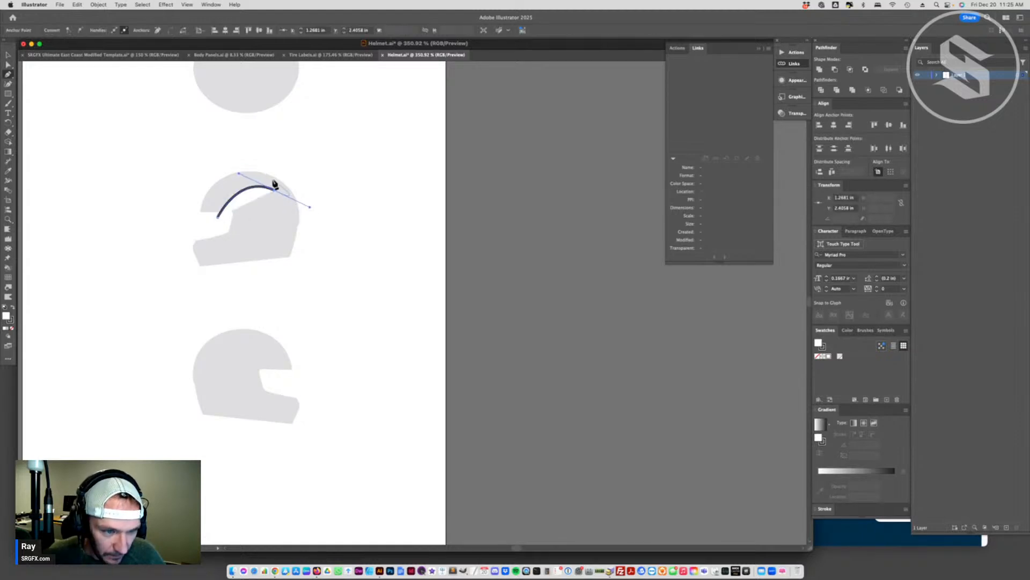
left_click(274, 187)
mouse_move(241, 161)
left_mouse_down()
mouse_move(195, 183)
mouse_move(239, 169)
mouse_move(278, 202)
mouse_move(259, 155)
left_mouse_up()
left_click(218, 218)
- Adjust the curve of the helmet stripe's upper edge and give the stripe a black fill with no stroke
key("a")
key("minus")
left_click(240, 170)
key("shift+c")
left_click_drag(289, 224, 238, 186)
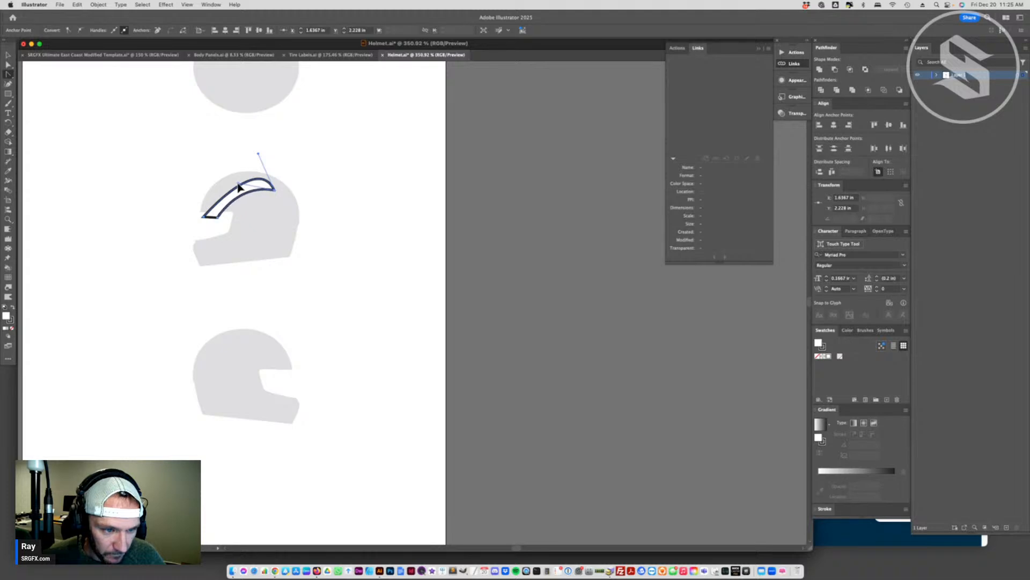
left_click(13, 308)
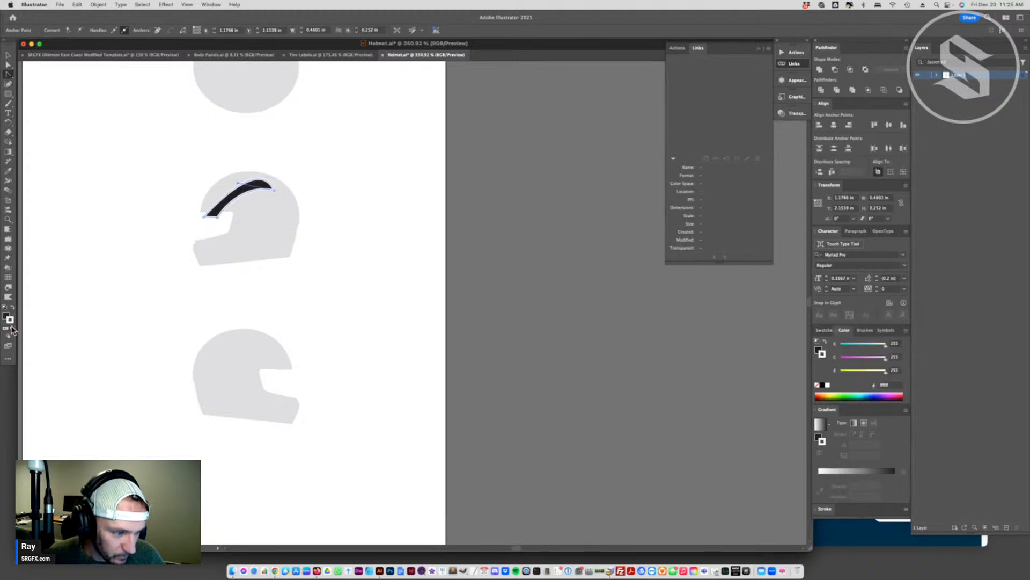
- Shift the black stripe toward the front of the helmet and reshape its rear end into a slimmer, pointed tip
key("a")
left_click(237, 198)
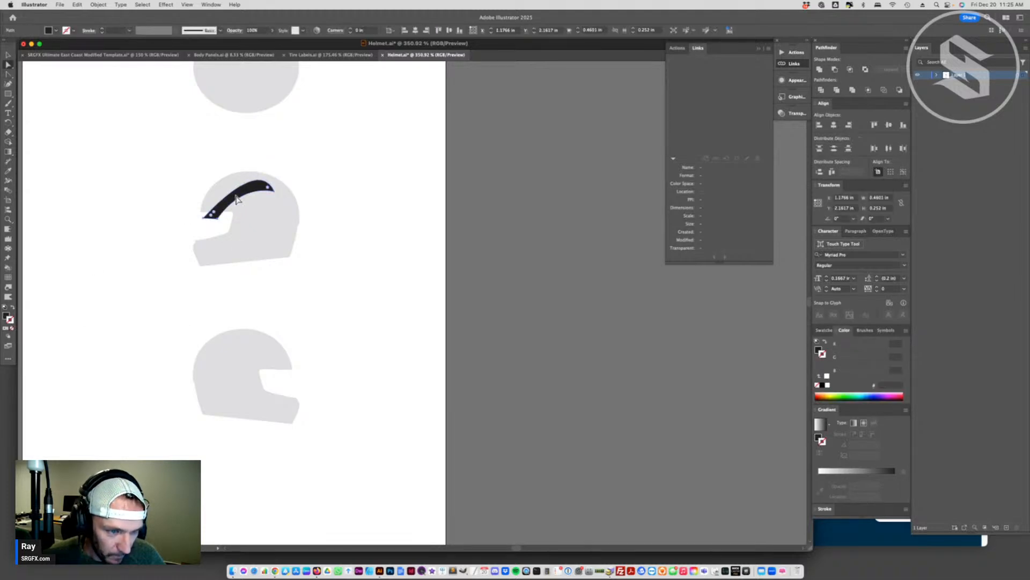
left_click_drag(236, 199, 234, 157)
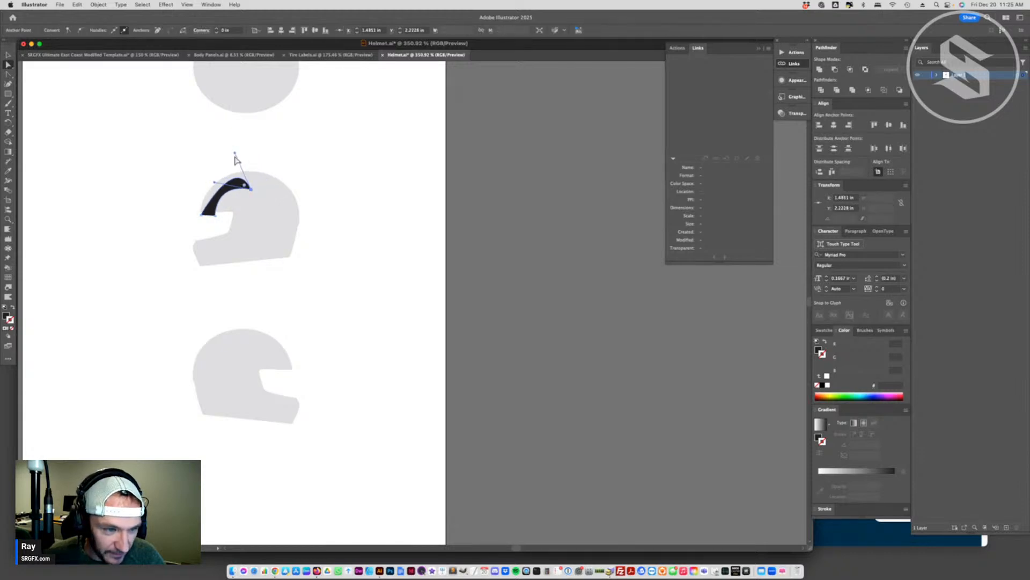
left_click(234, 153)
left_click(250, 191)
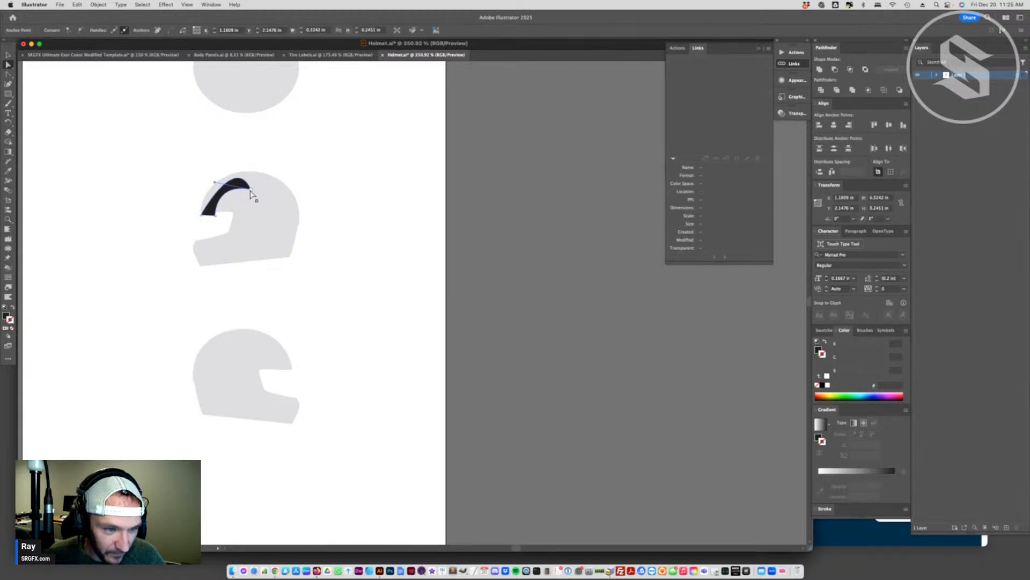
left_click(247, 188)
left_click(235, 155)
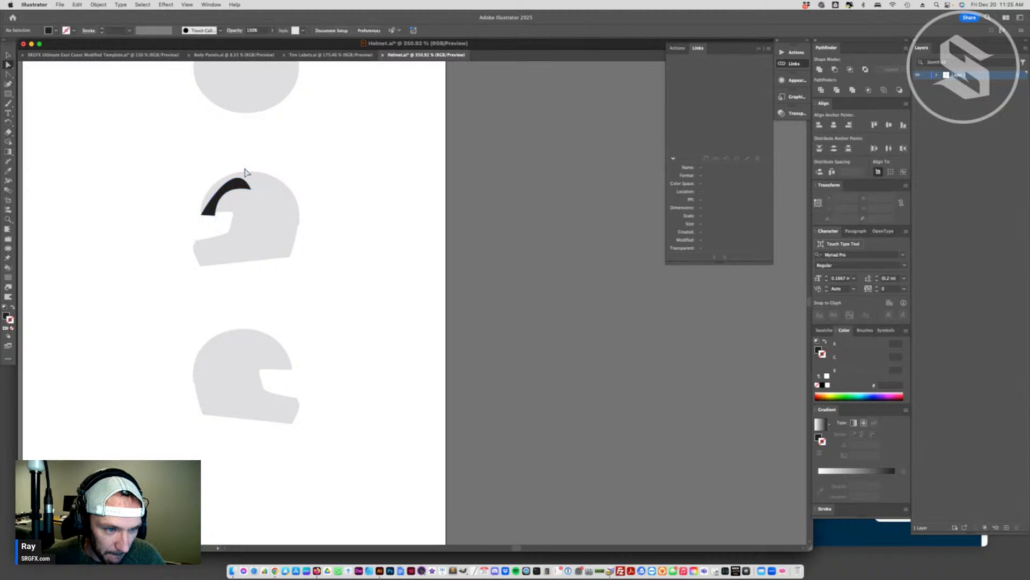
left_click(253, 193)
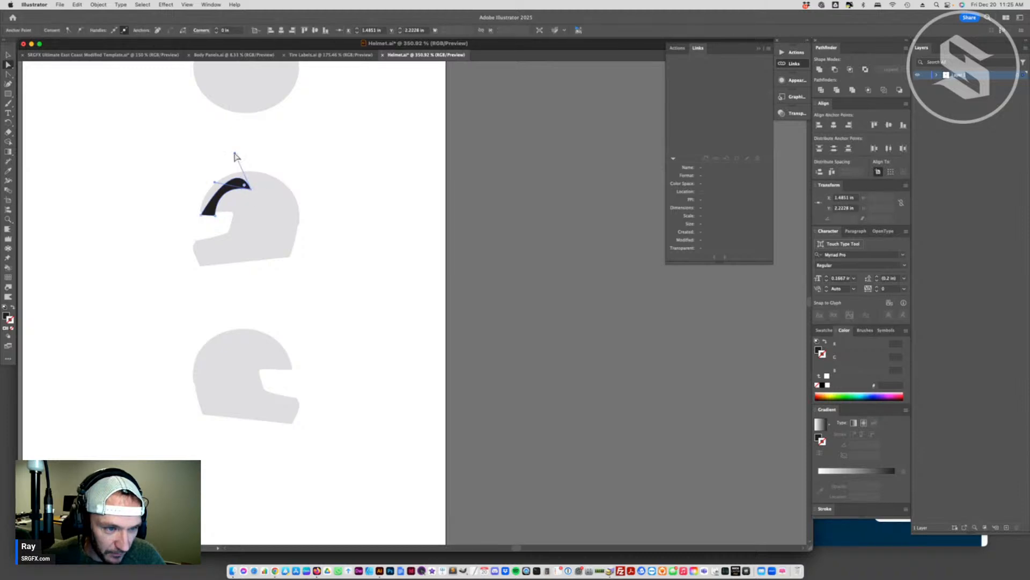
left_click_drag(234, 153, 214, 171)
left_click(336, 214)
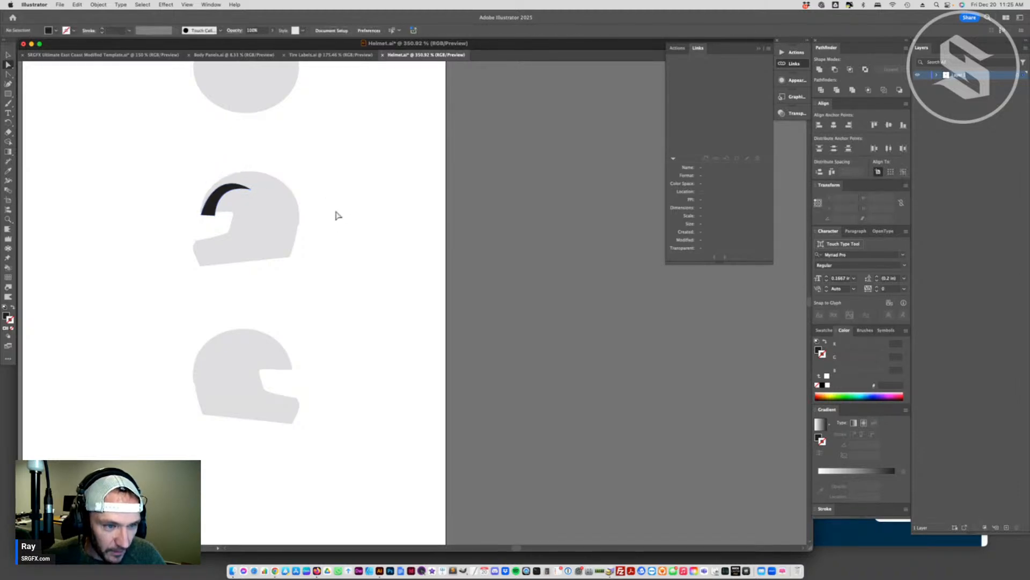
- Save Helmet.ai, return to the East Coast Modified template and update its modified links
key("super+s")
left_click(129, 55)
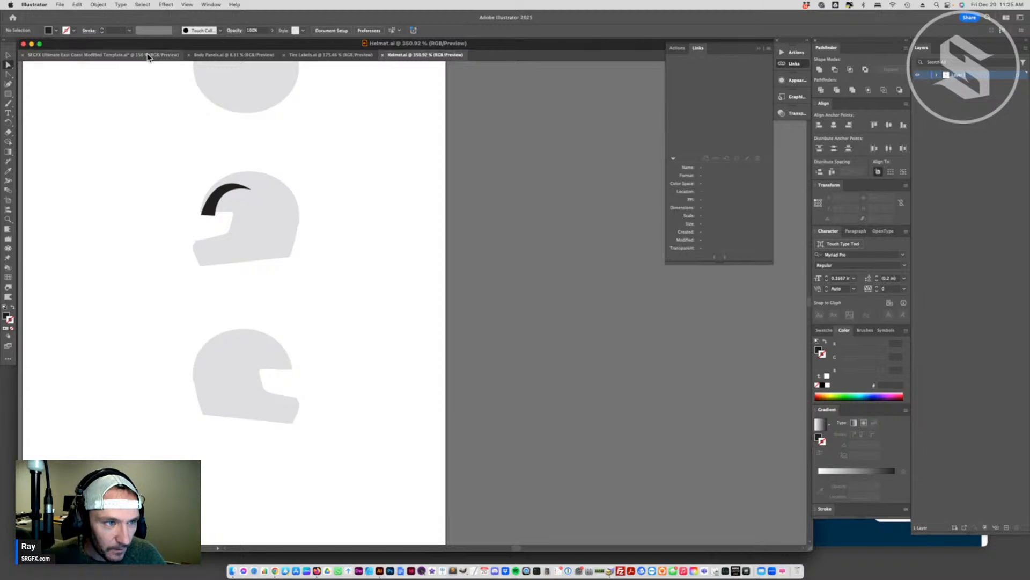
key("super+Tab")
key("super+Tab")
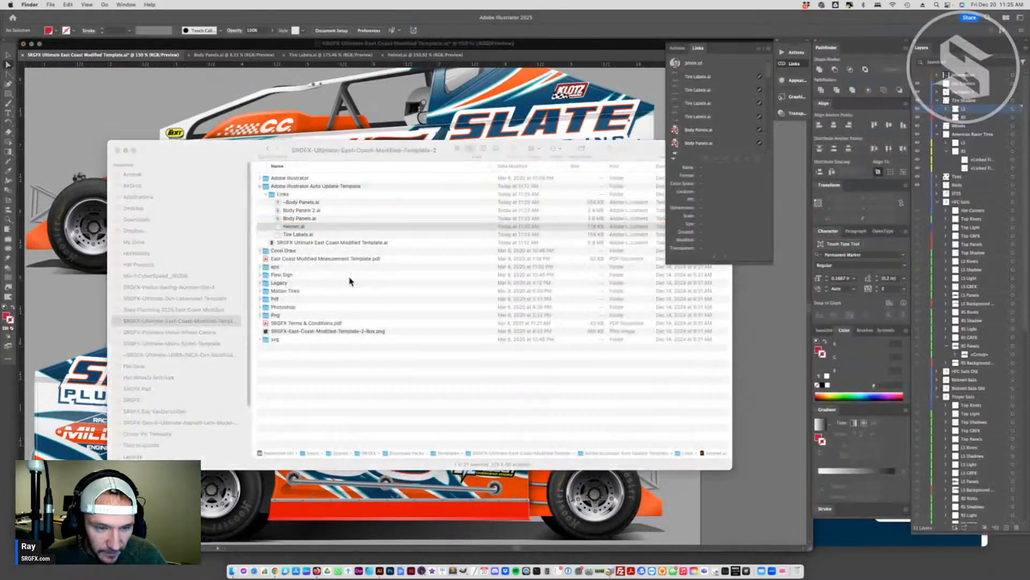
left_click(464, 229)
left_click(463, 234)
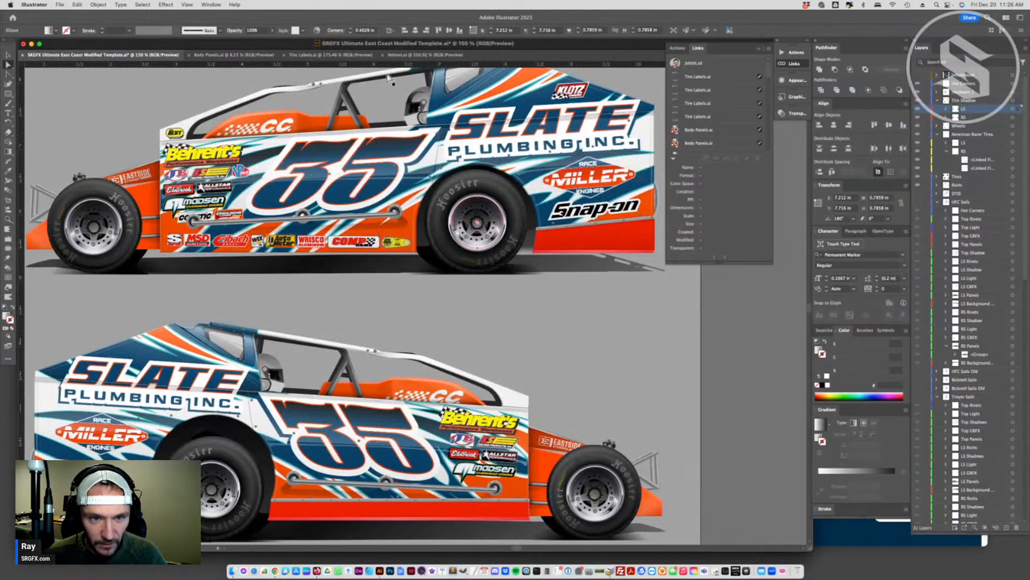
scroll(408, 203, "up", 3)
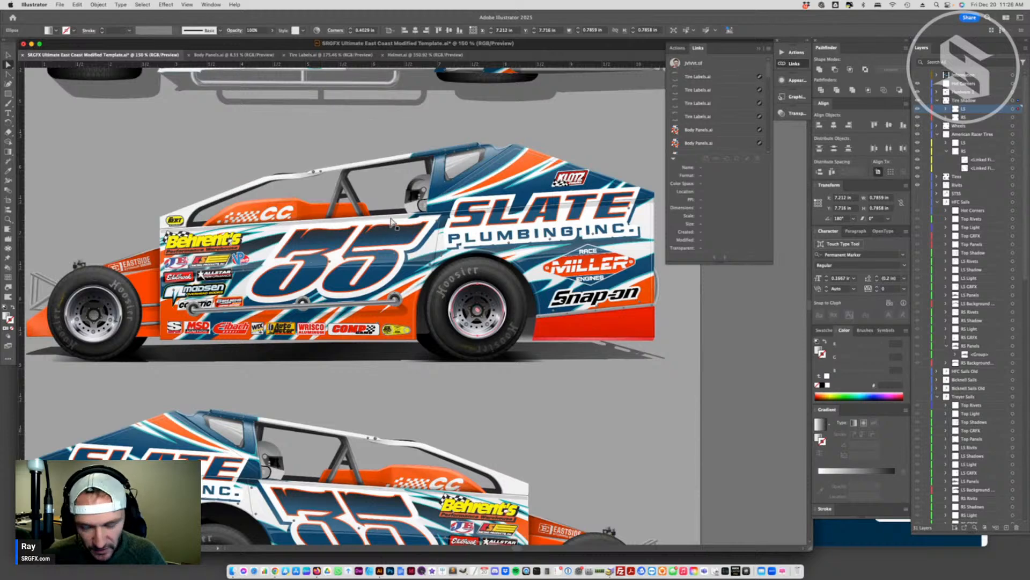
key("super+minus")
key("super+minus")
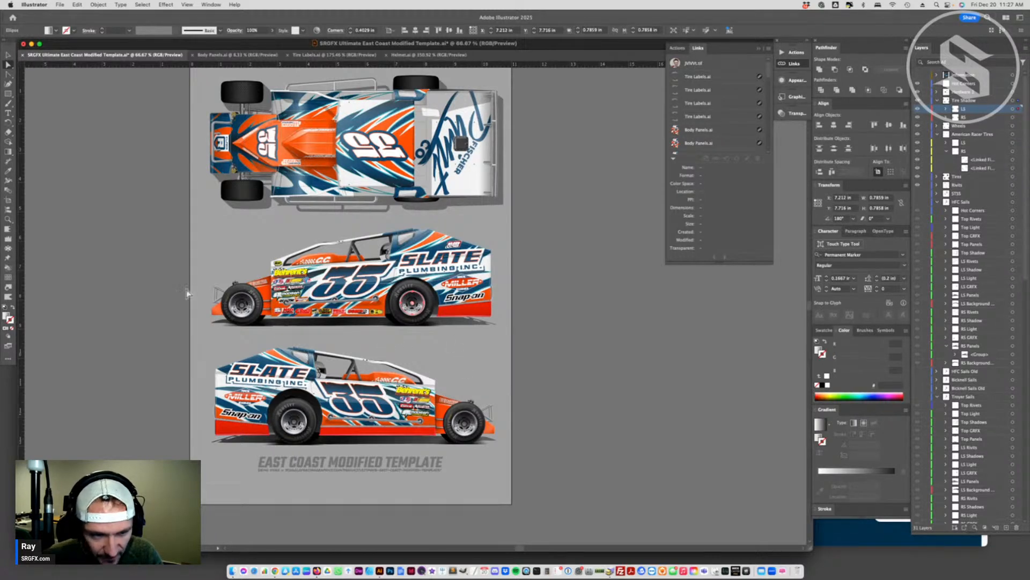
- Try moving the complete left-facing side view of the car beyond the artboard edge and undo the moves
left_click(10, 55)
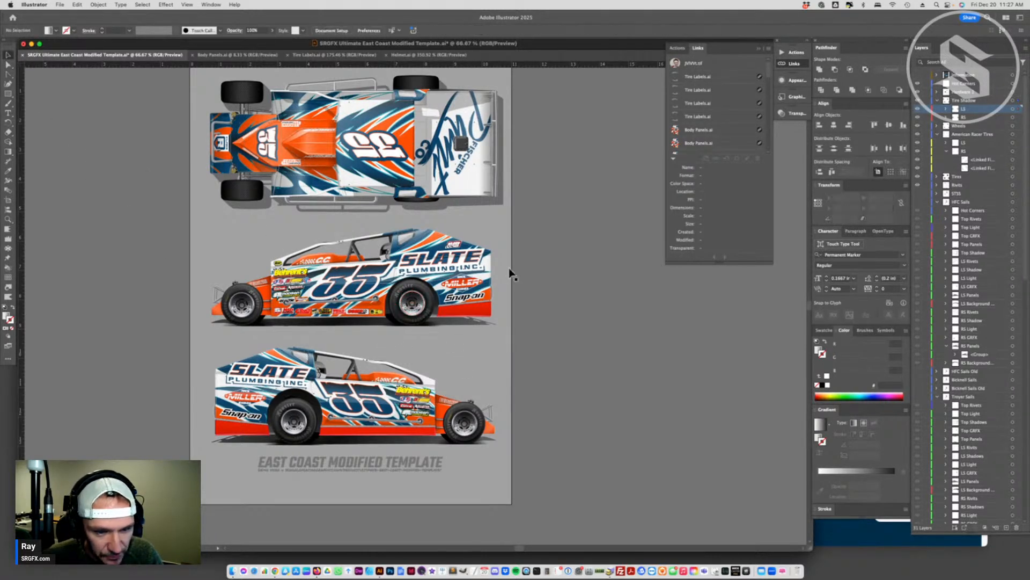
left_click(504, 293)
left_click(543, 277)
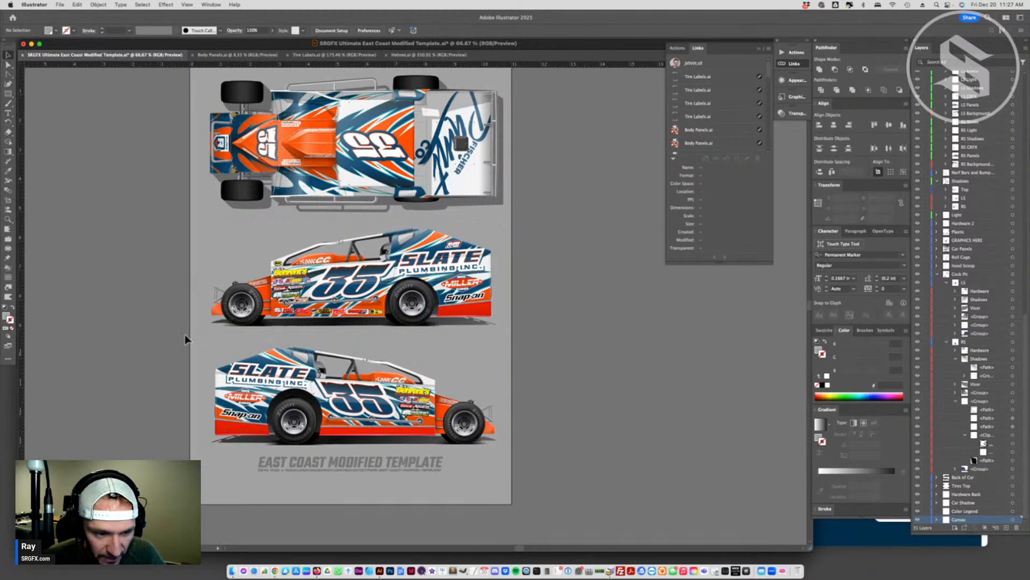
left_click_drag(186, 341, 545, 303)
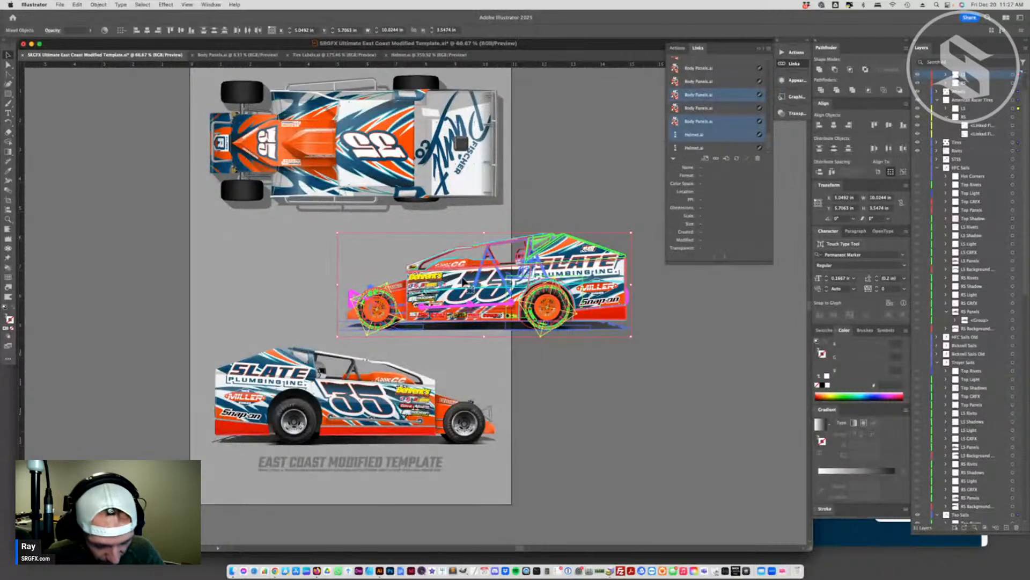
key("super+z")
left_click_drag(430, 275, 388, 275)
key("super+z")
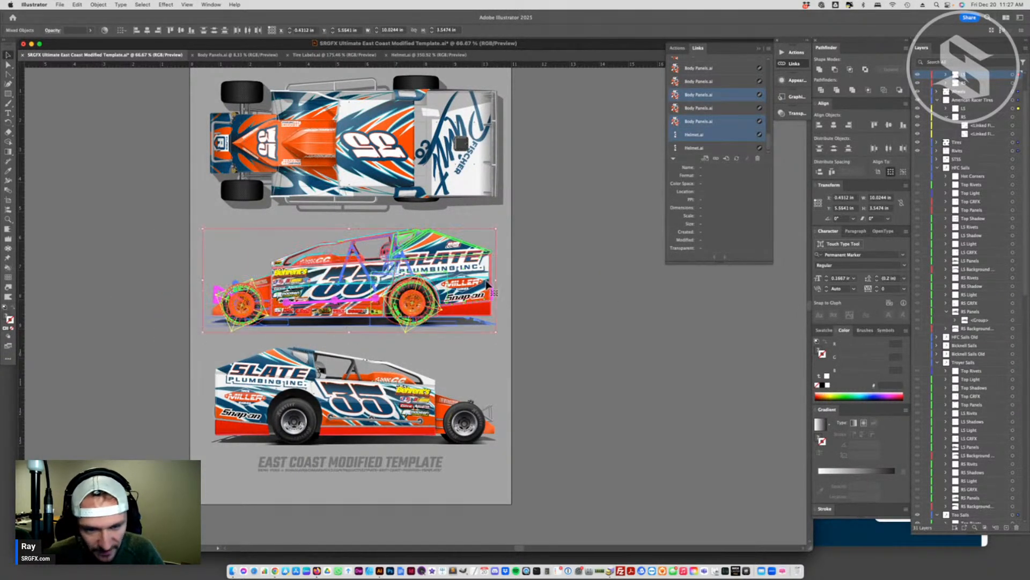
left_click(553, 293)
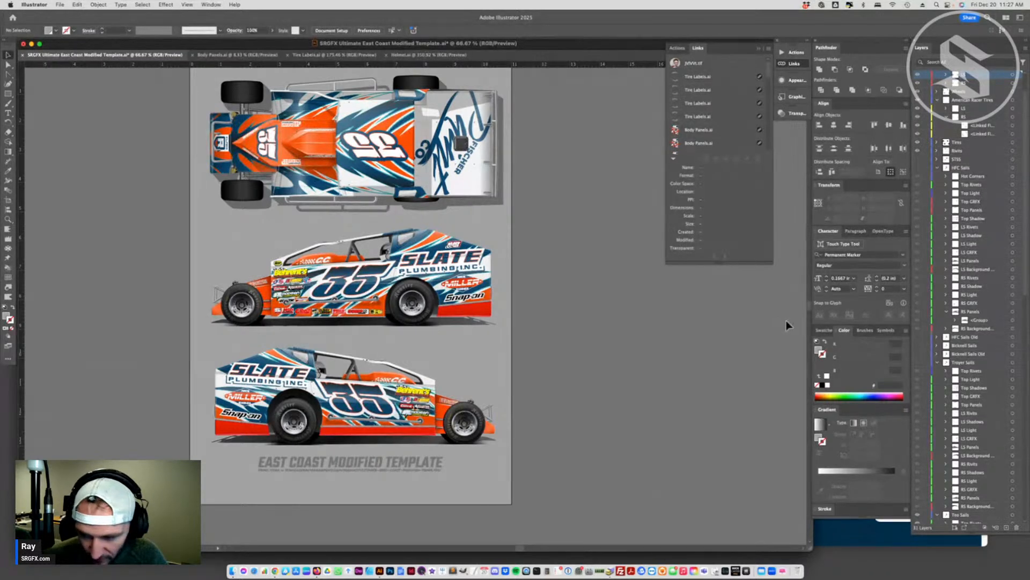
- Set the global Roll Cage swatch to RGB 250, 84, 0 and replace the neighbouring gray bumper and bar swatches with that orange
left_click(825, 331)
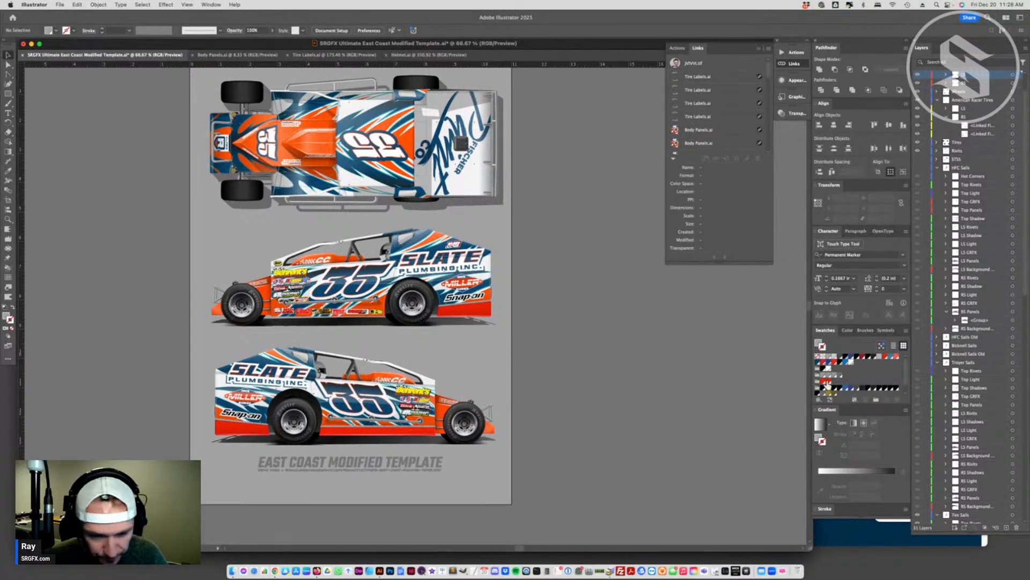
scroll(837, 376, "down", 1)
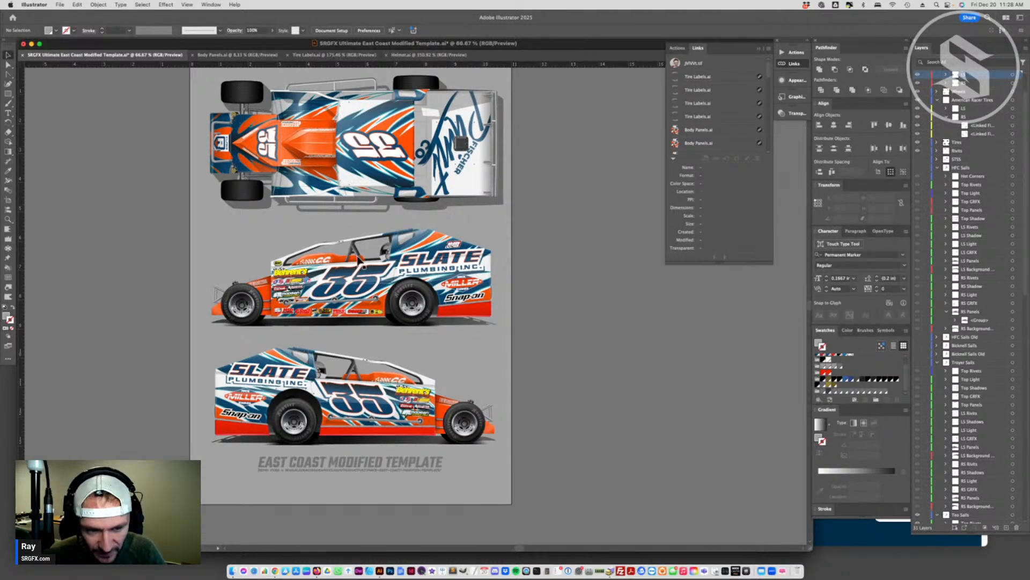
double_click(840, 368)
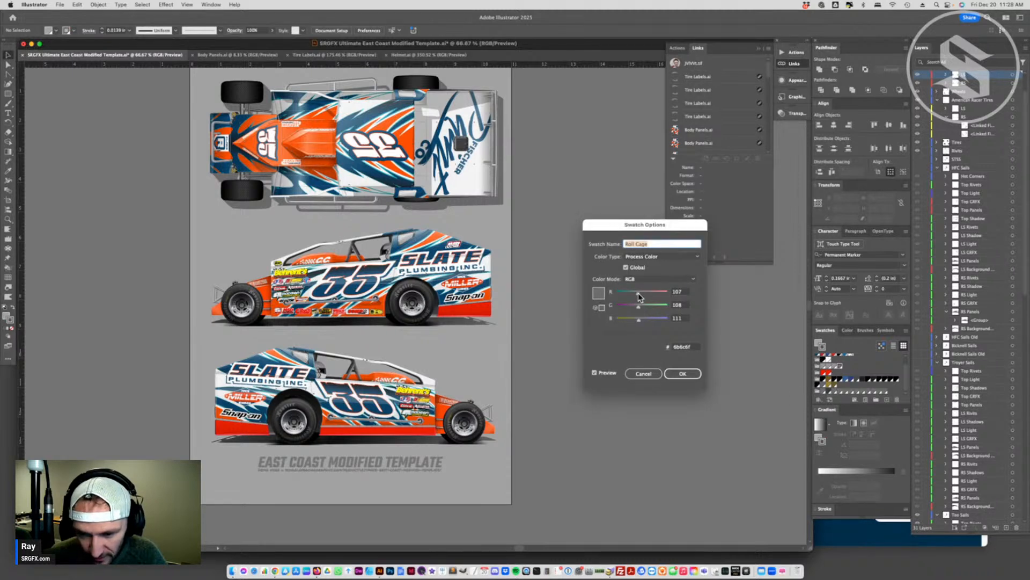
mouse_move(644, 304)
left_mouse_down()
mouse_move(617, 305)
mouse_move(628, 319)
mouse_move(617, 319)
mouse_move(634, 306)
left_mouse_up()
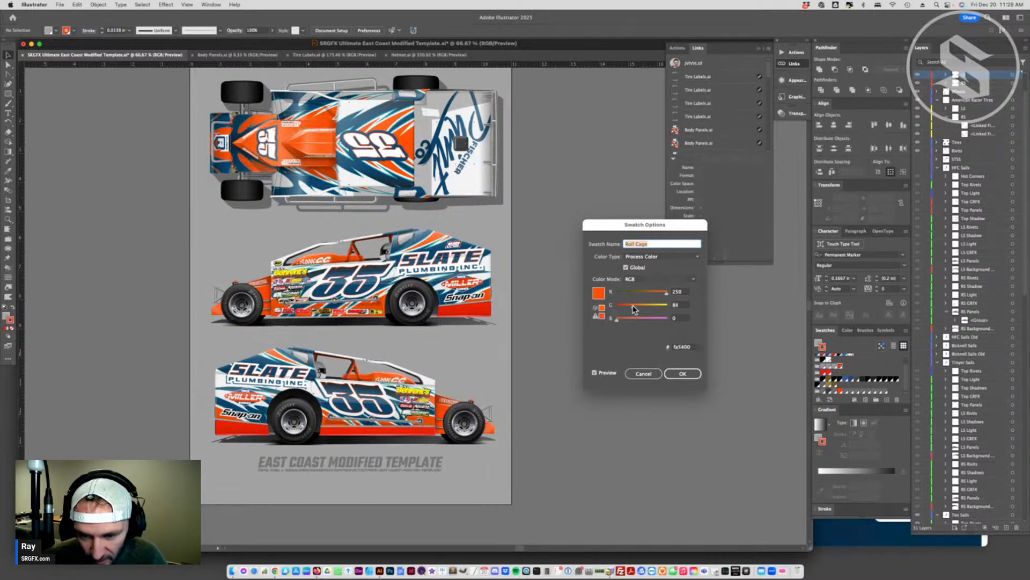
left_click(682, 373)
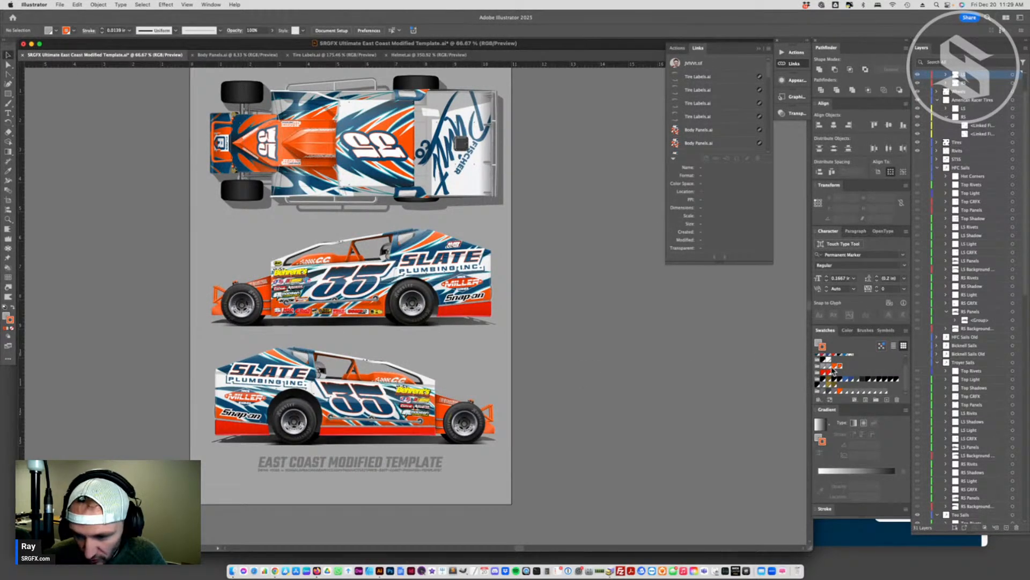
left_click_drag(834, 366, 827, 366)
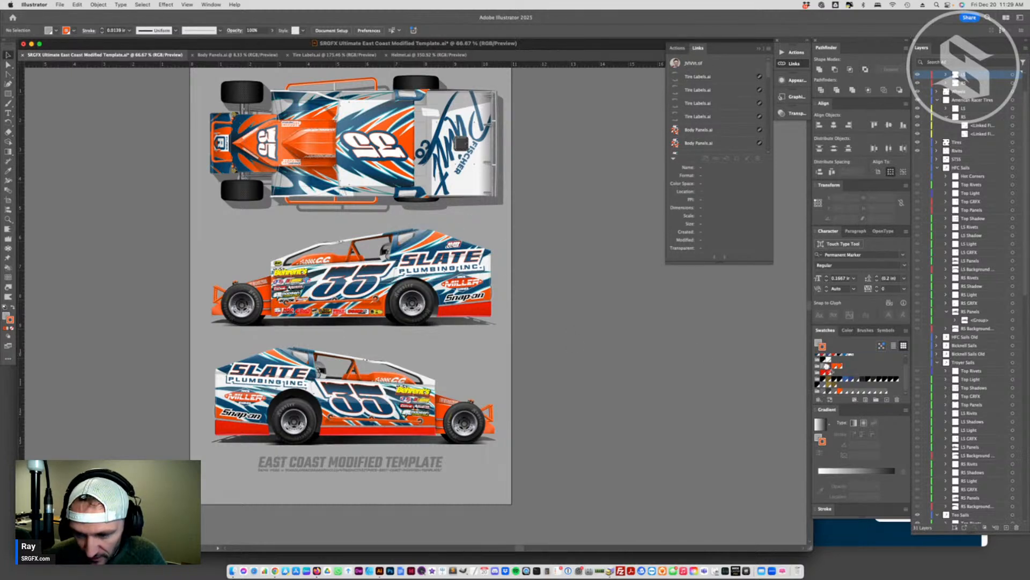
left_click_drag(828, 367, 822, 367)
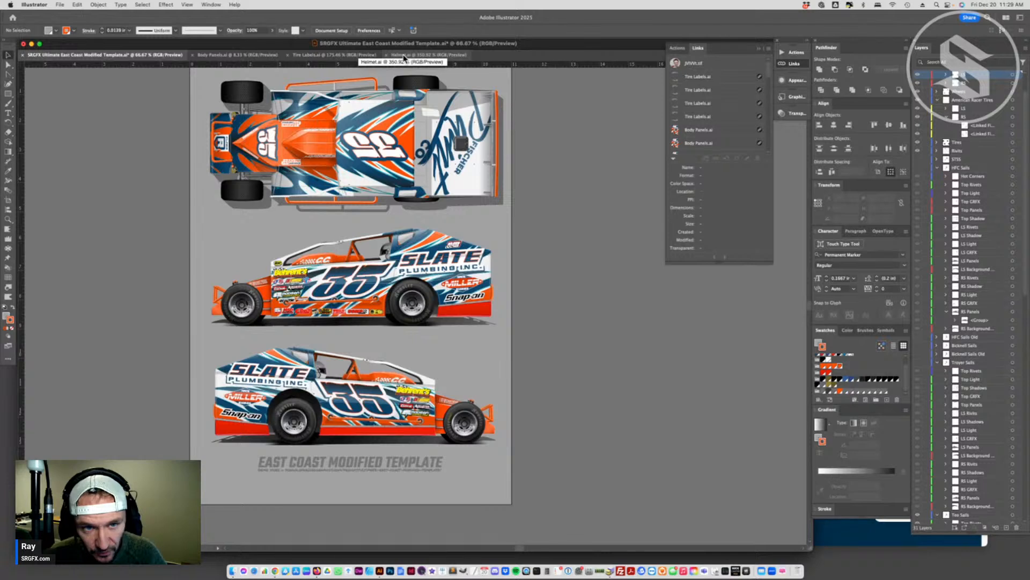
- Delete the orange hood scoop graphic of the left-facing car in Body Panels.ai and update the modified links in the template
left_click(246, 55)
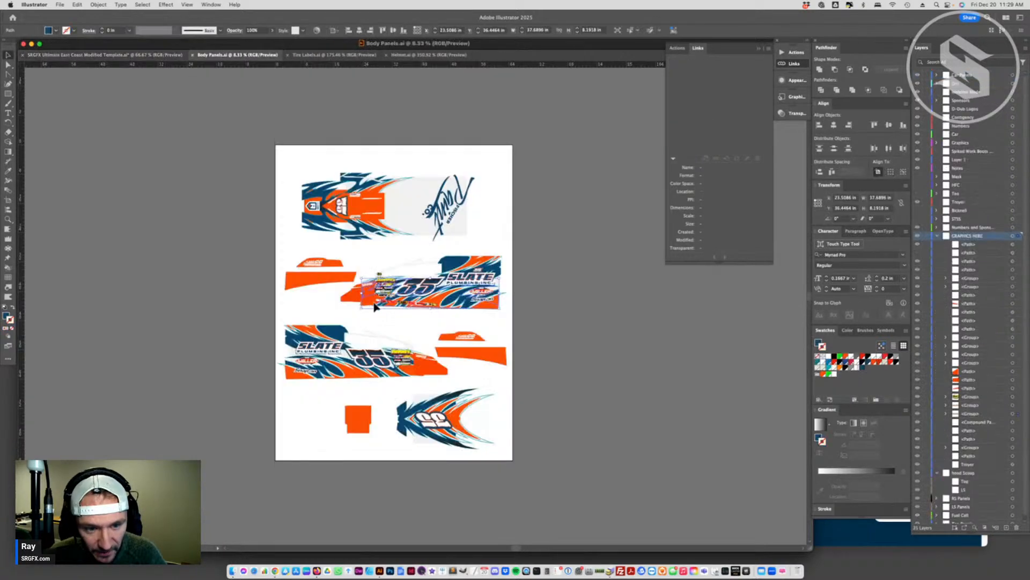
left_click_drag(333, 264, 347, 250)
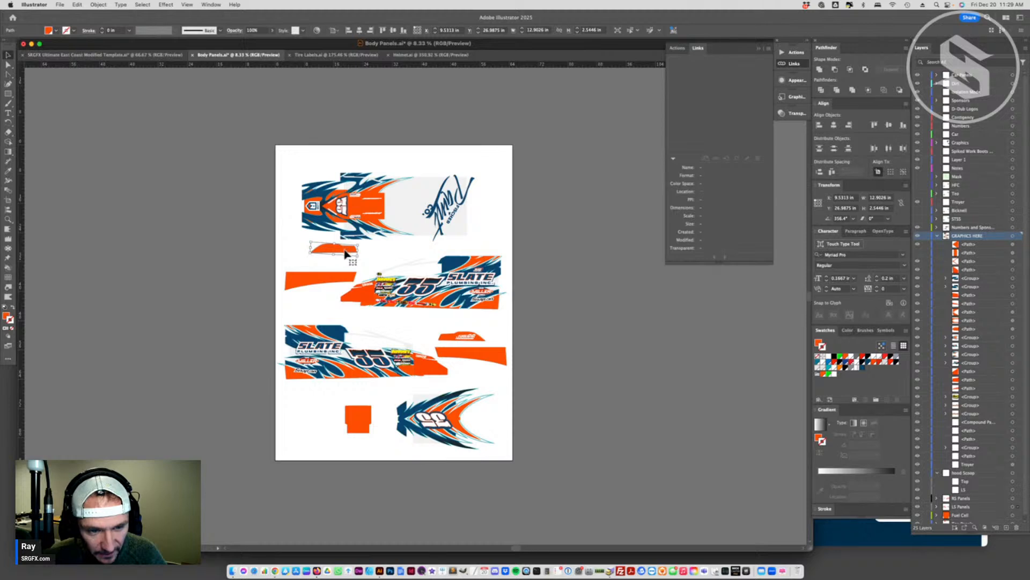
key("cmd+z")
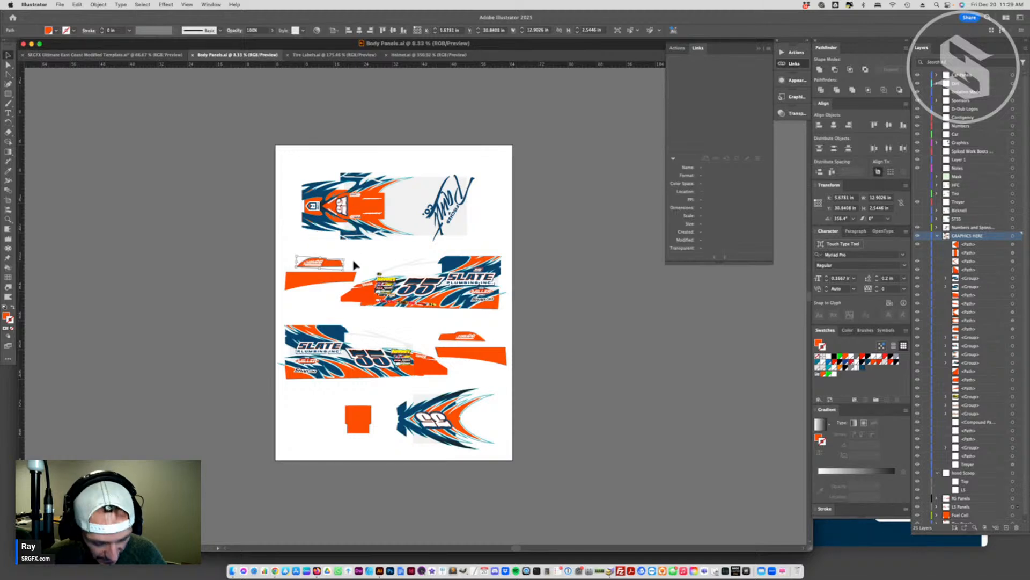
left_click(352, 266)
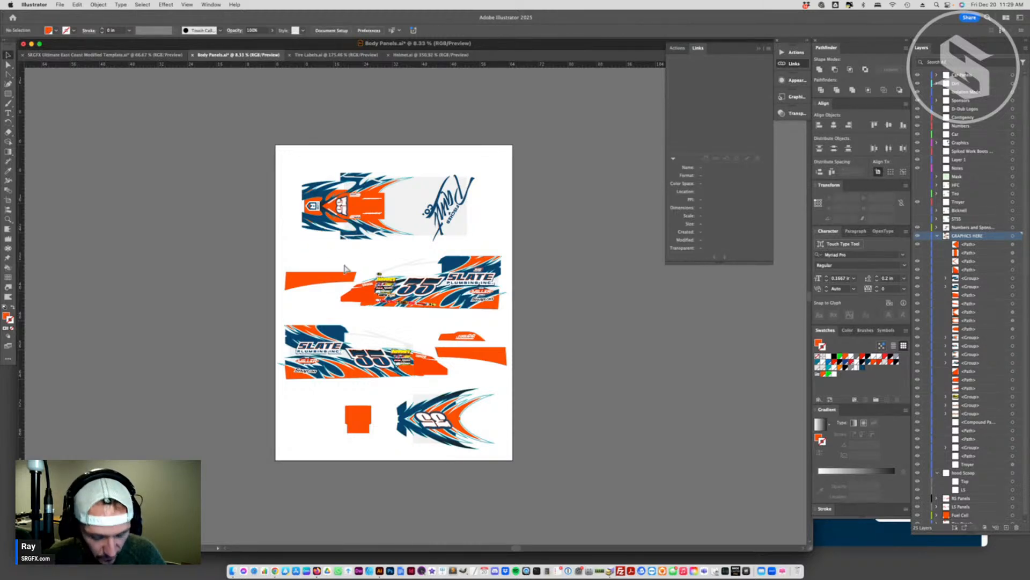
left_click(144, 55)
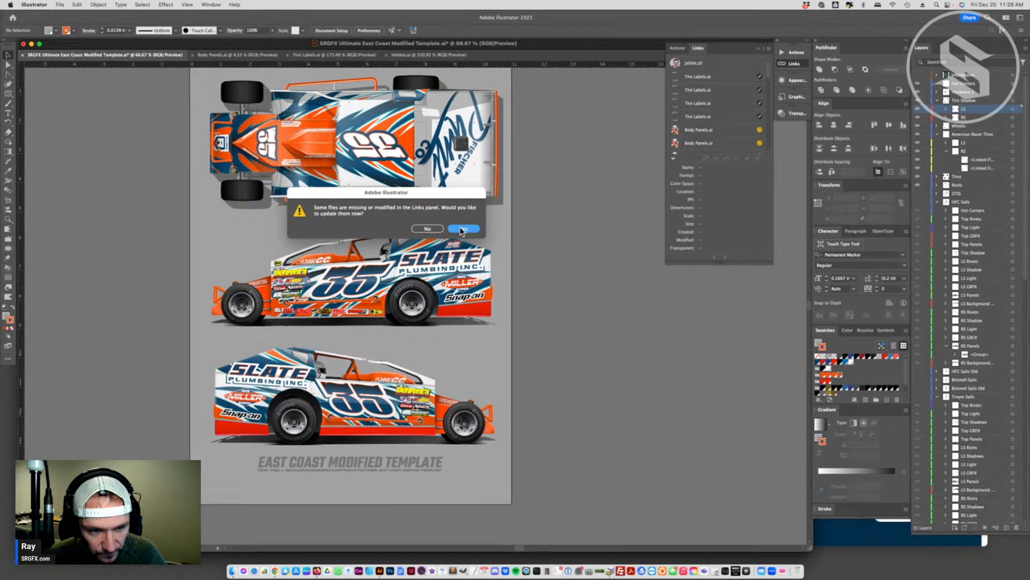
left_click(462, 230)
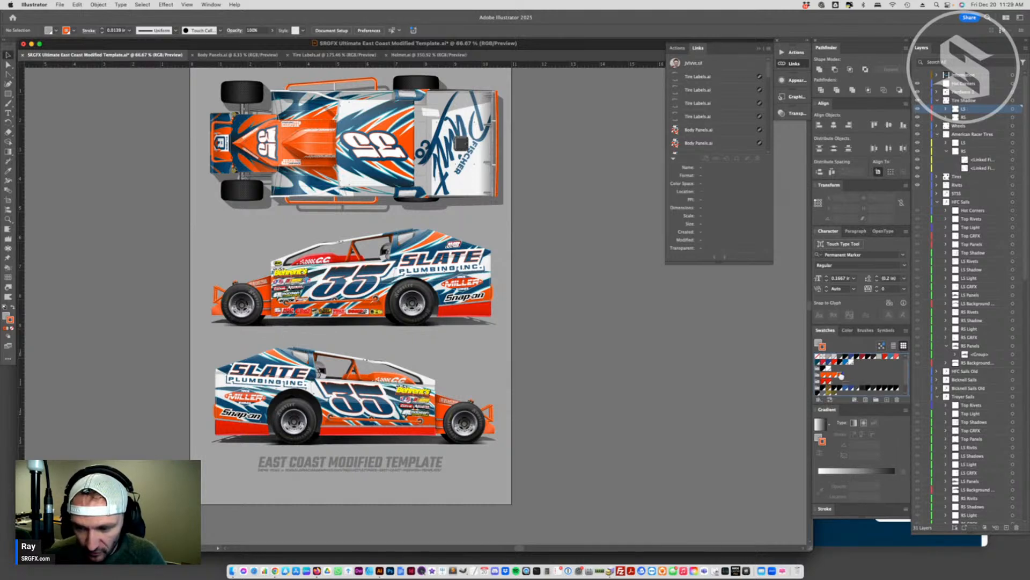
- Preview the Hood Scoop swatch in purple RGB 144, 98, 181 and discard the color change
double_click(828, 381)
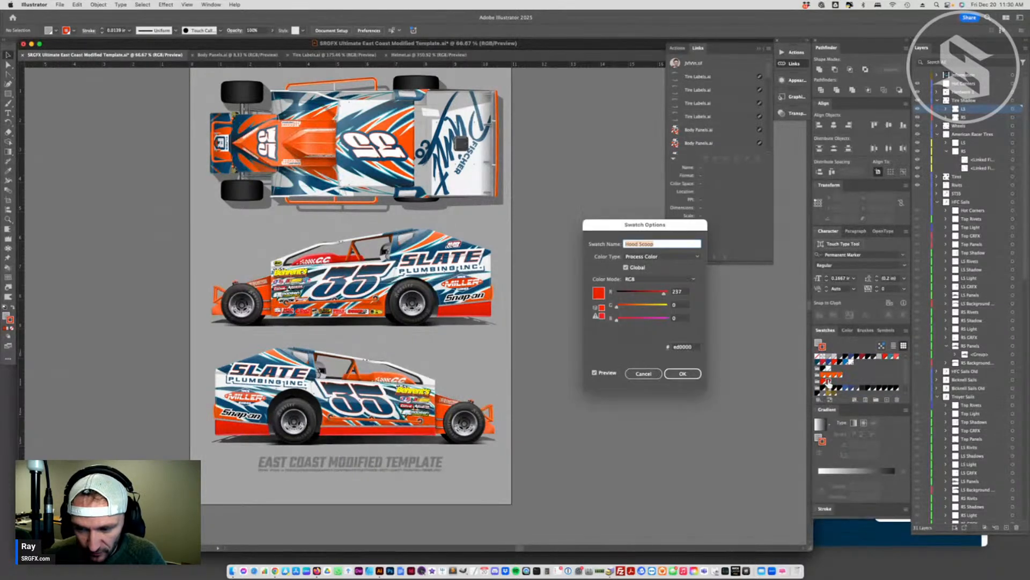
mouse_move(618, 306)
left_mouse_down()
mouse_move(631, 306)
mouse_move(626, 320)
mouse_move(652, 320)
mouse_move(646, 301)
mouse_move(636, 307)
left_mouse_up()
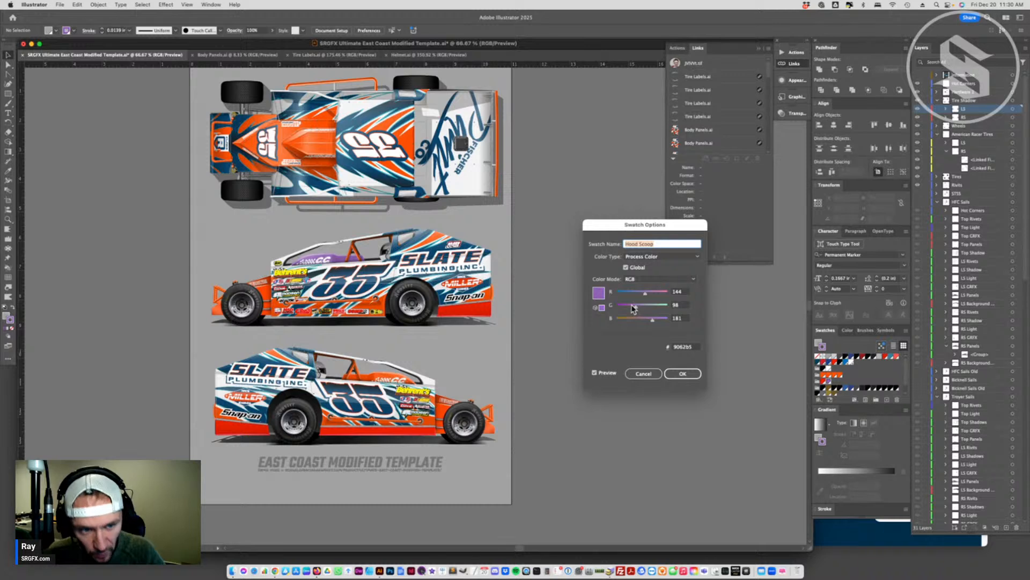
left_click(645, 375)
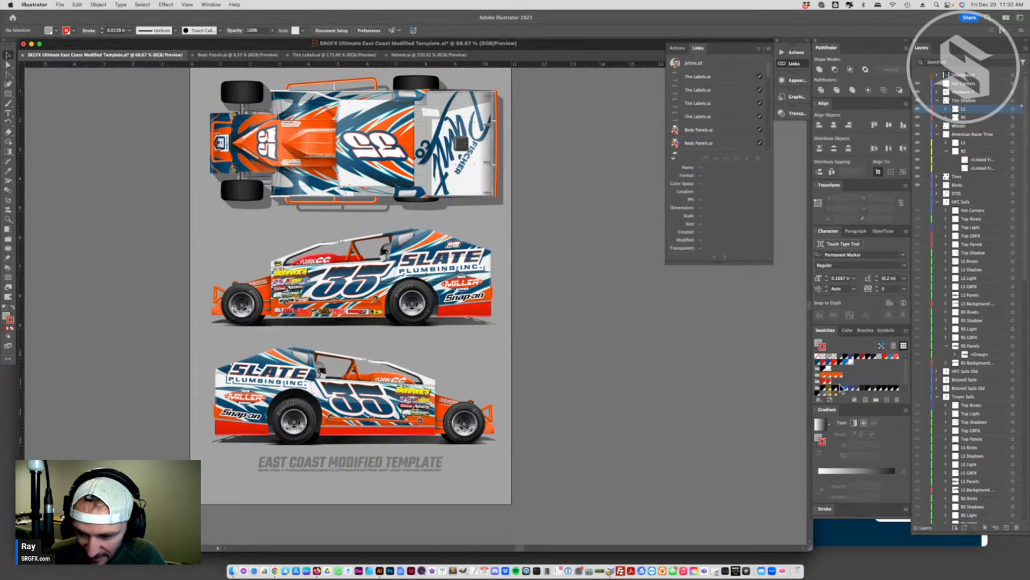
- Replace the red swatch of the lower body panels with black and switch to Body Panels.ai
scroll(880, 384, "down", 1)
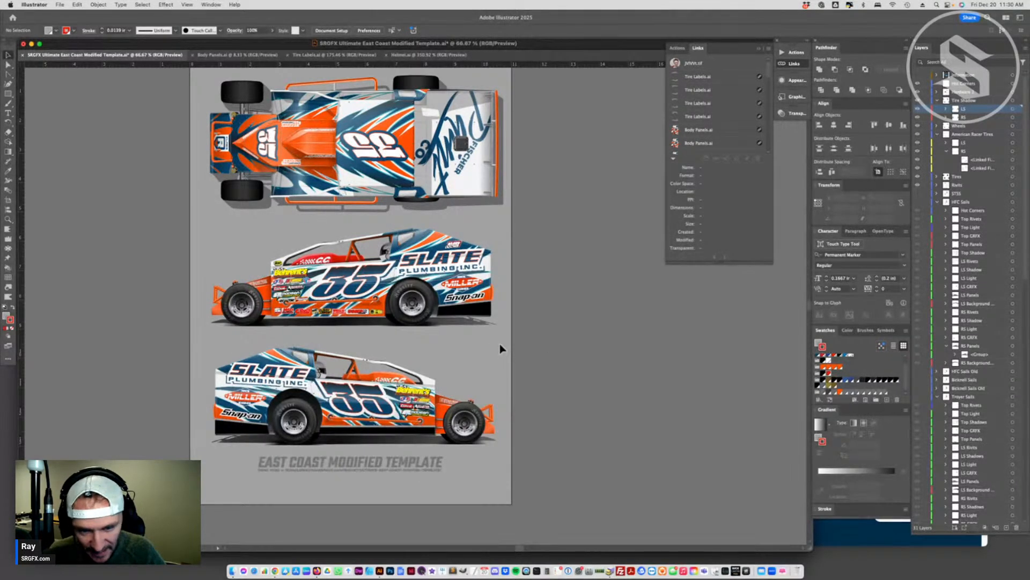
left_click(238, 55)
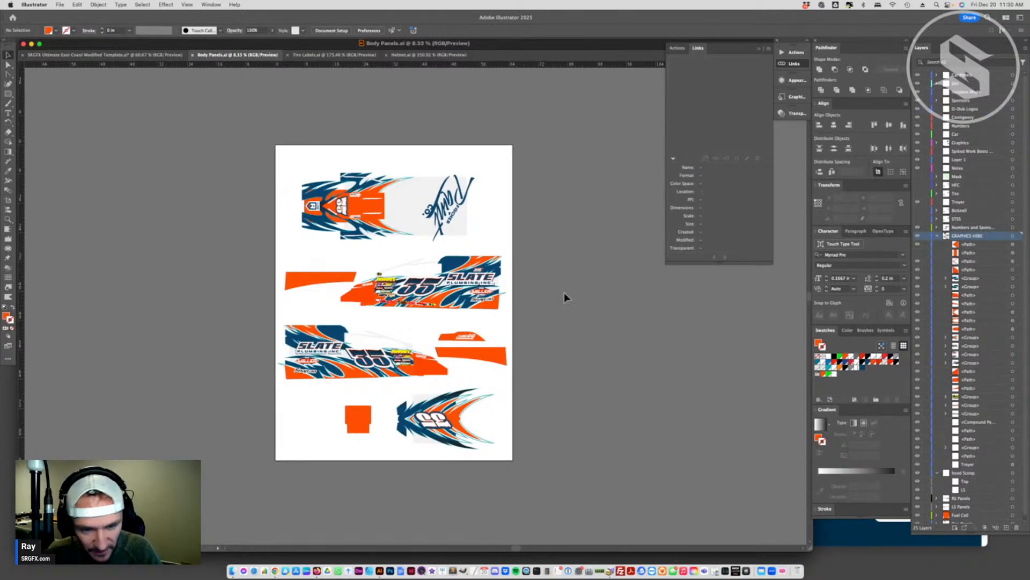